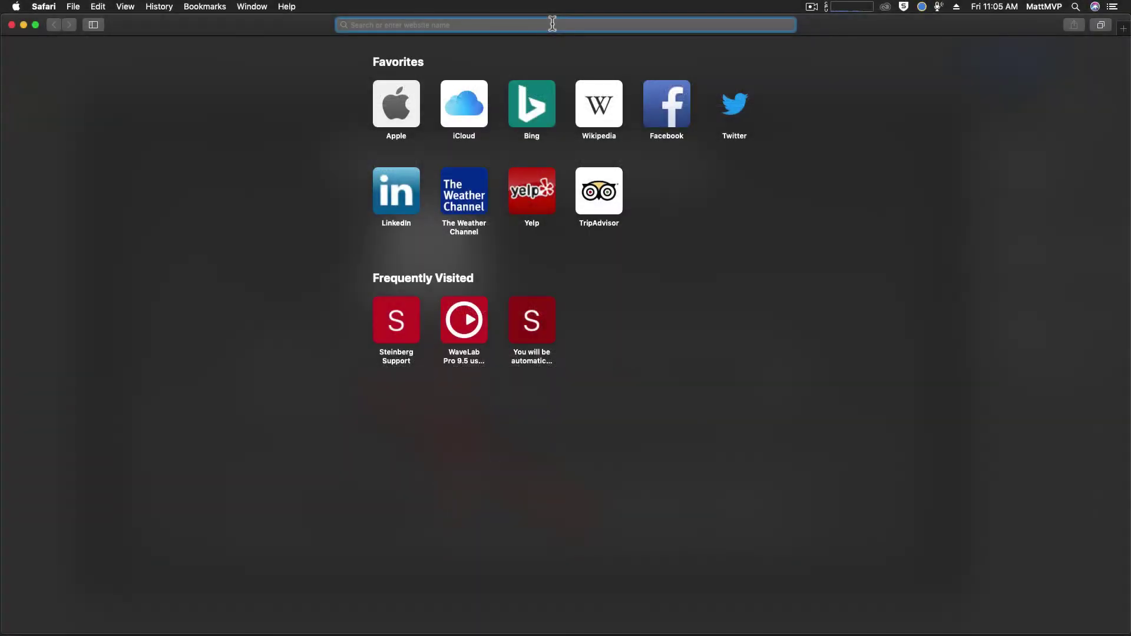
# Load steinberg.net and go to its Support downloads section
pyautogui.write('steinberg.net')
pyautogui.press('Return')
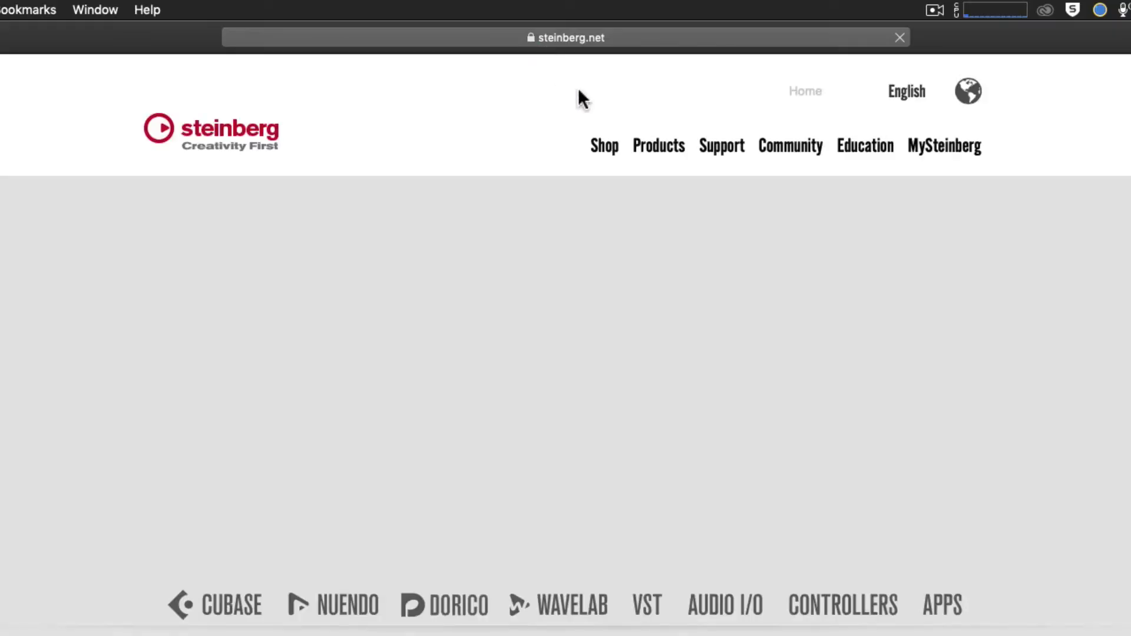
pyautogui.click(732, 156)
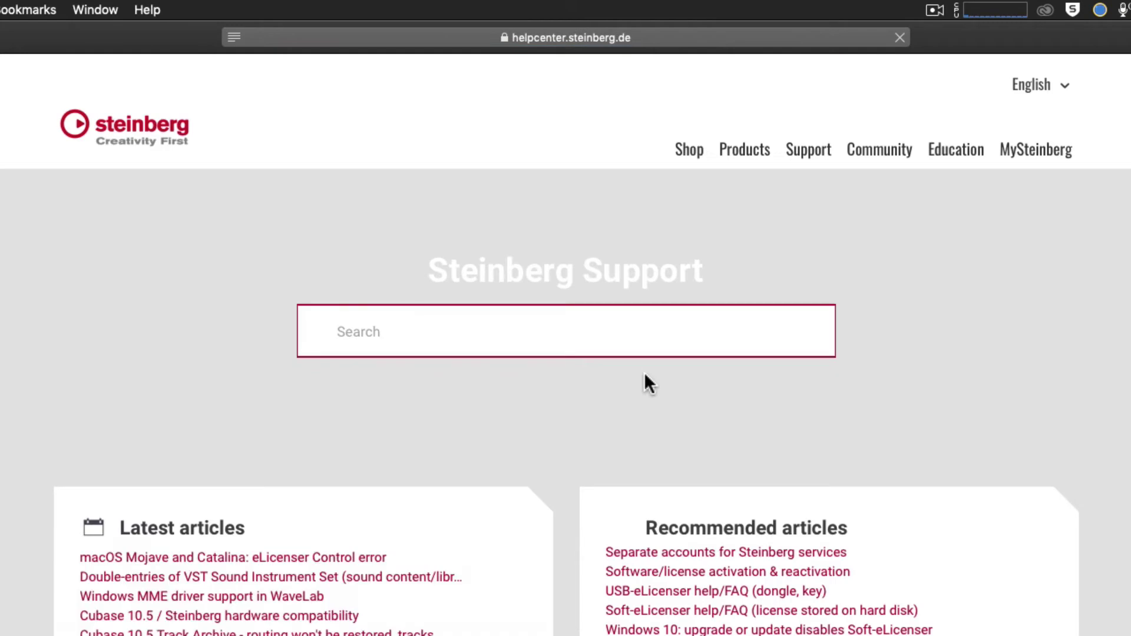
pyautogui.scroll(-12, 644, 372)
pyautogui.click(532, 401)
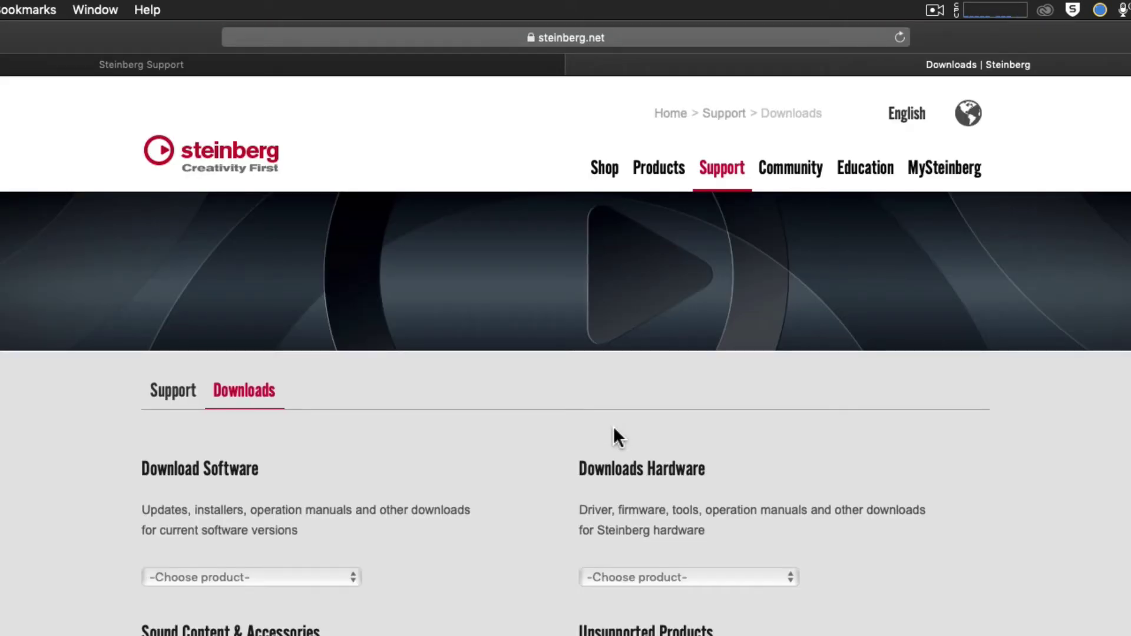
pyautogui.scroll(-5, 616, 433)
# Choose MR816 CSX/X from the Downloads Hardware product list
pyautogui.click(660, 260)
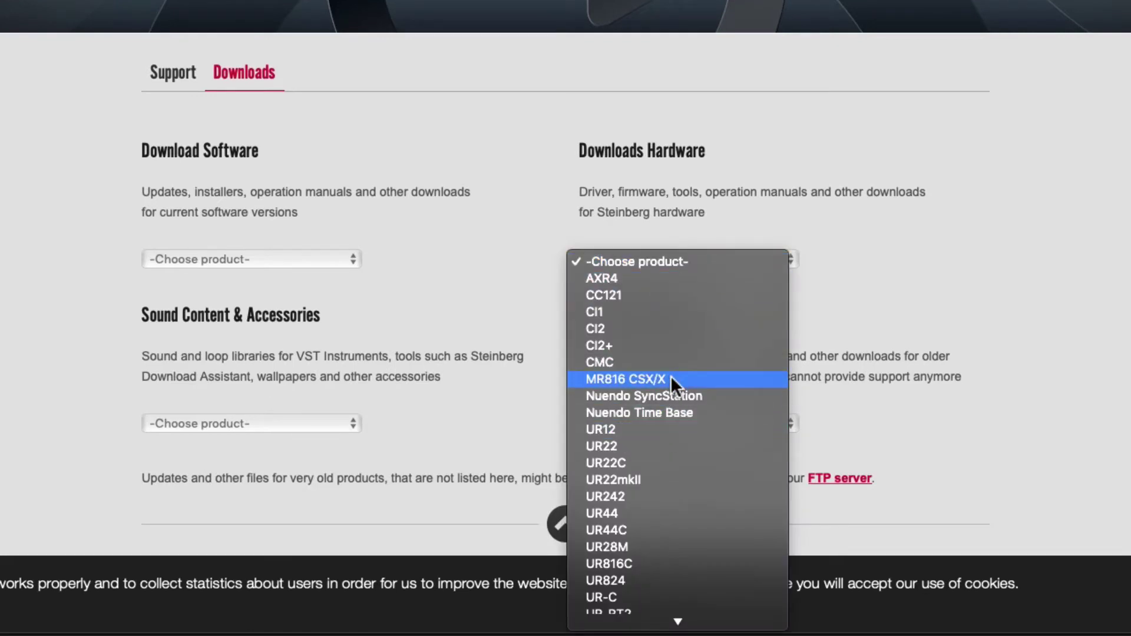
pyautogui.click(860, 237)
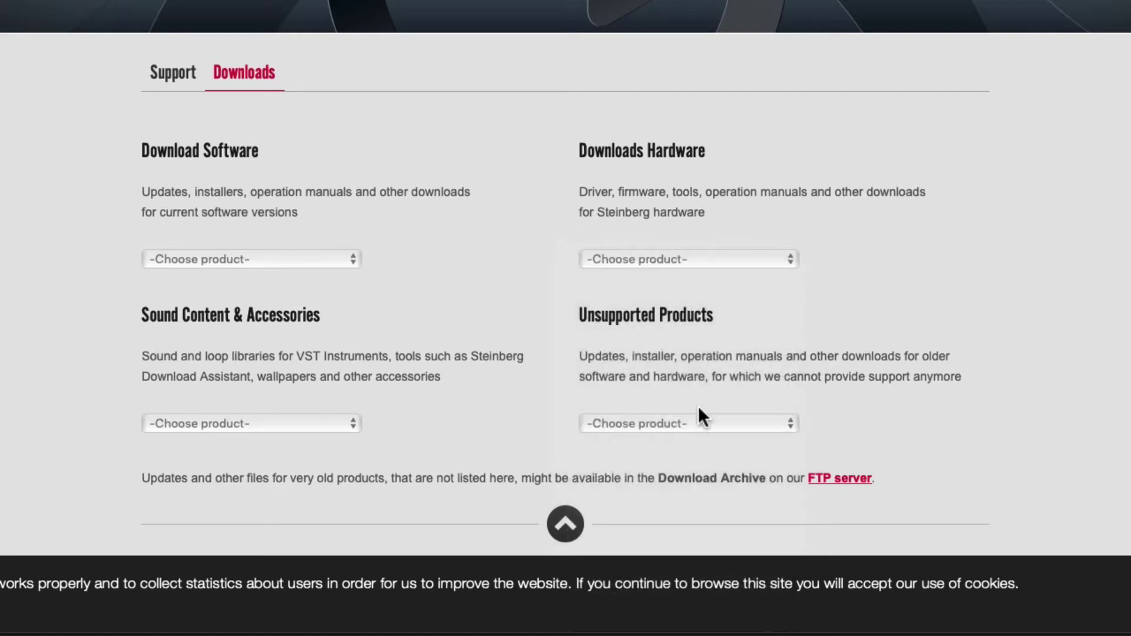
pyautogui.click(690, 422)
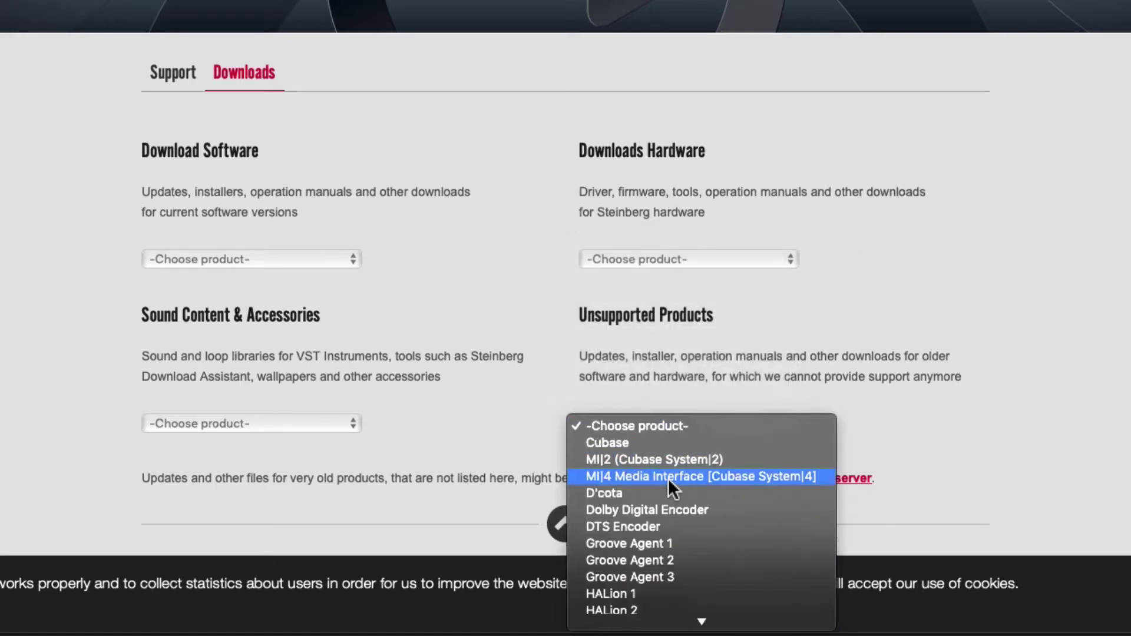
pyautogui.click(744, 273)
pyautogui.click(725, 258)
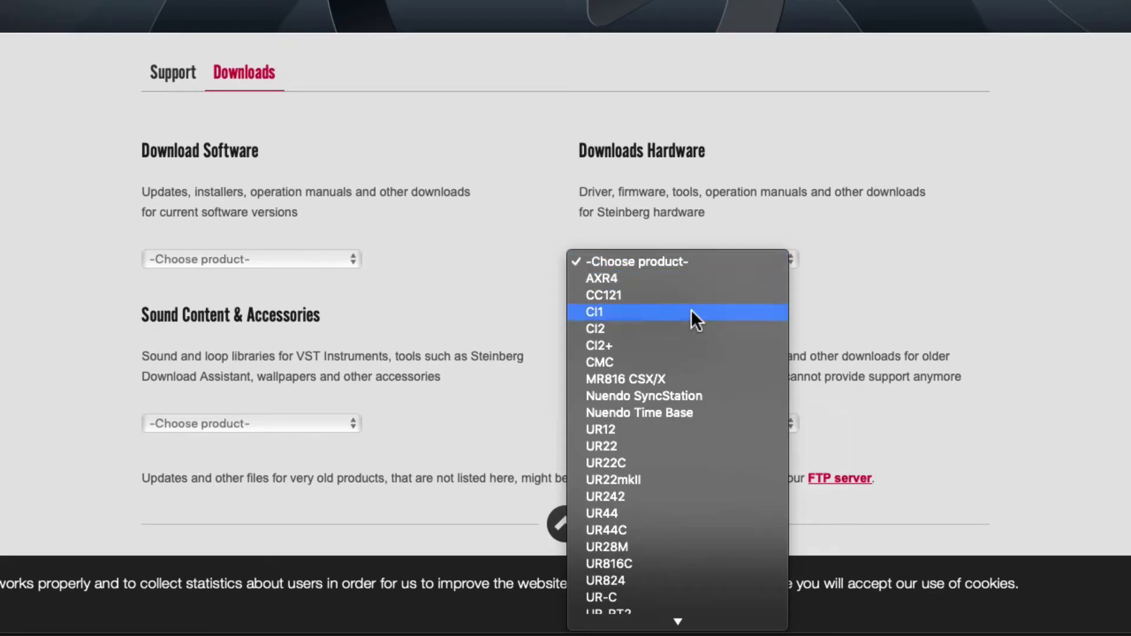
pyautogui.click(658, 378)
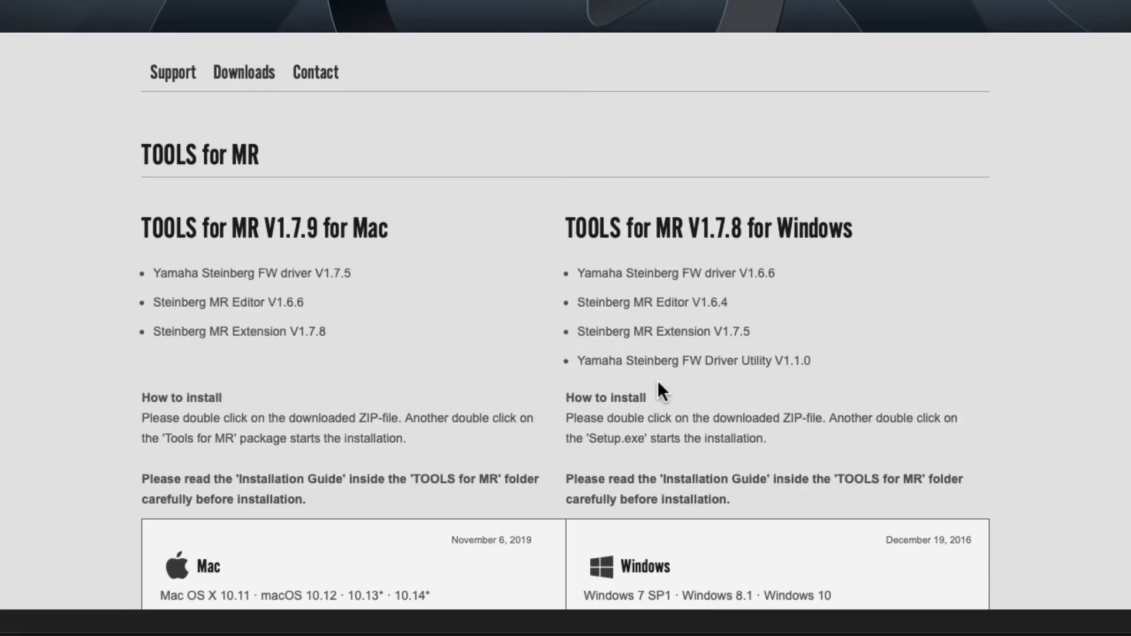
# Scroll past Firmware Update and Documentation to the TOOLS for MR versions down to 1.6.0
pyautogui.scroll(-5, 659, 379)
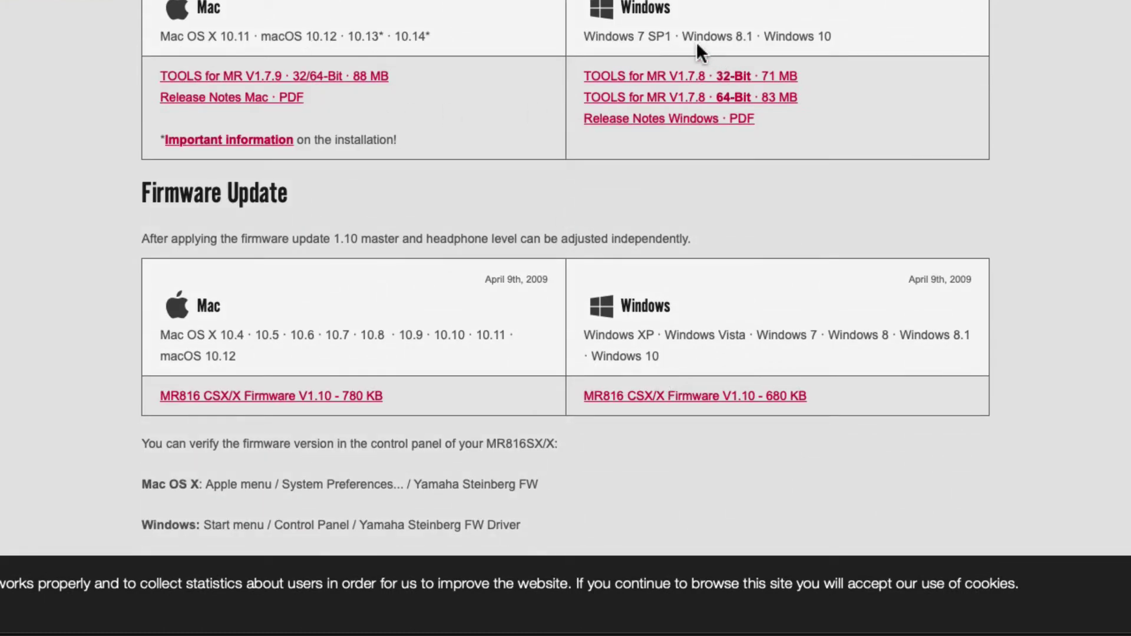
pyautogui.scroll(-10, 724, 124)
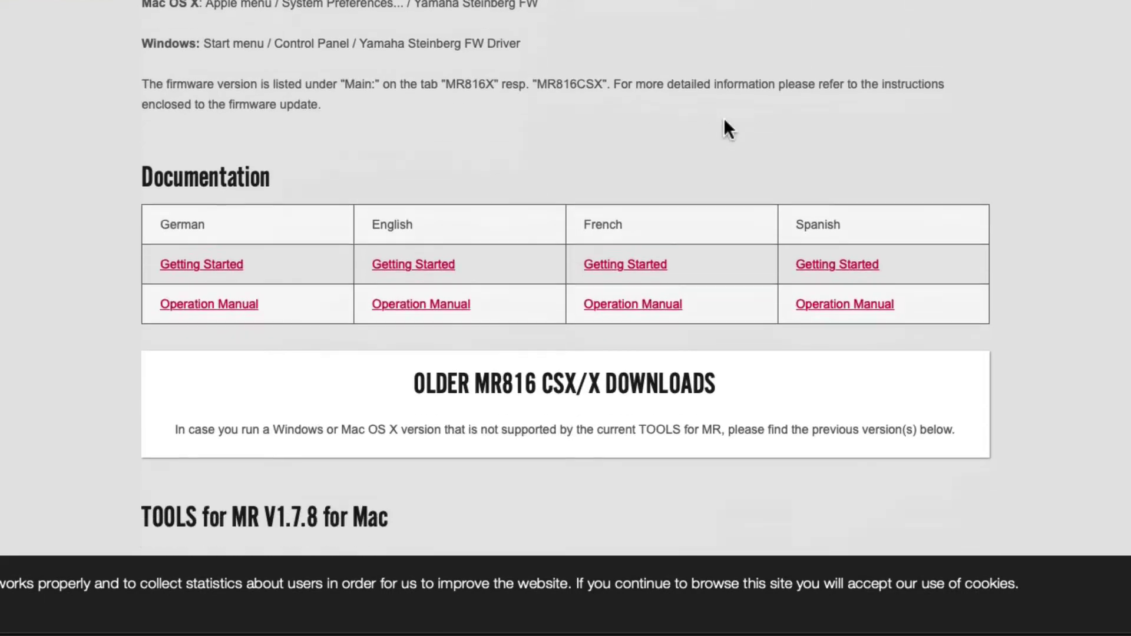
pyautogui.scroll(-5, 365, 346)
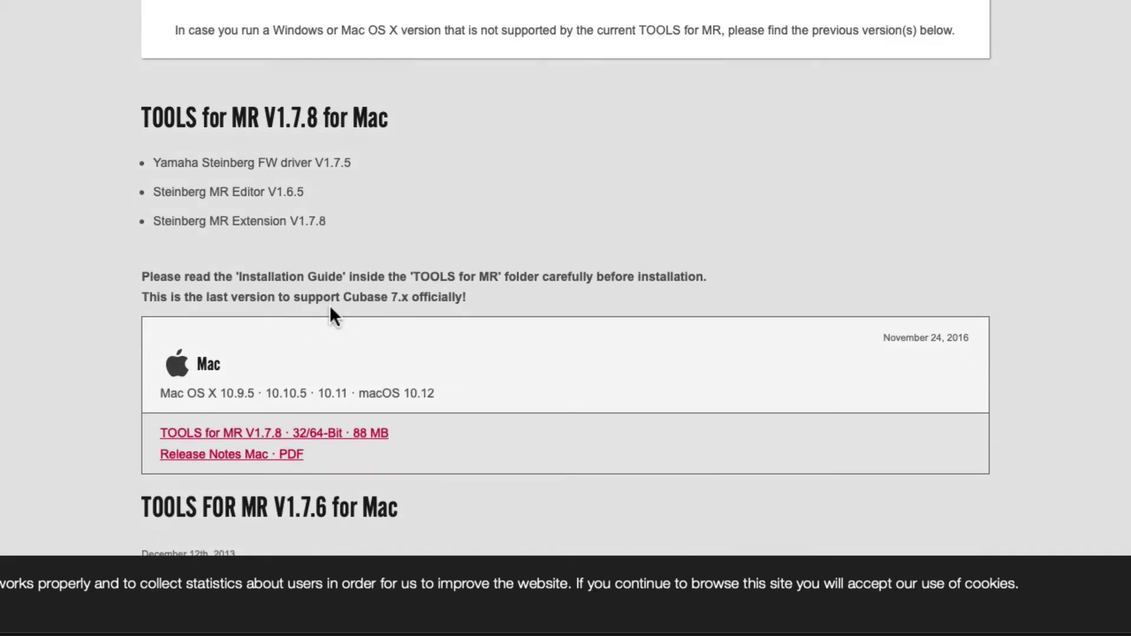
pyautogui.scroll(-15, 396, 339)
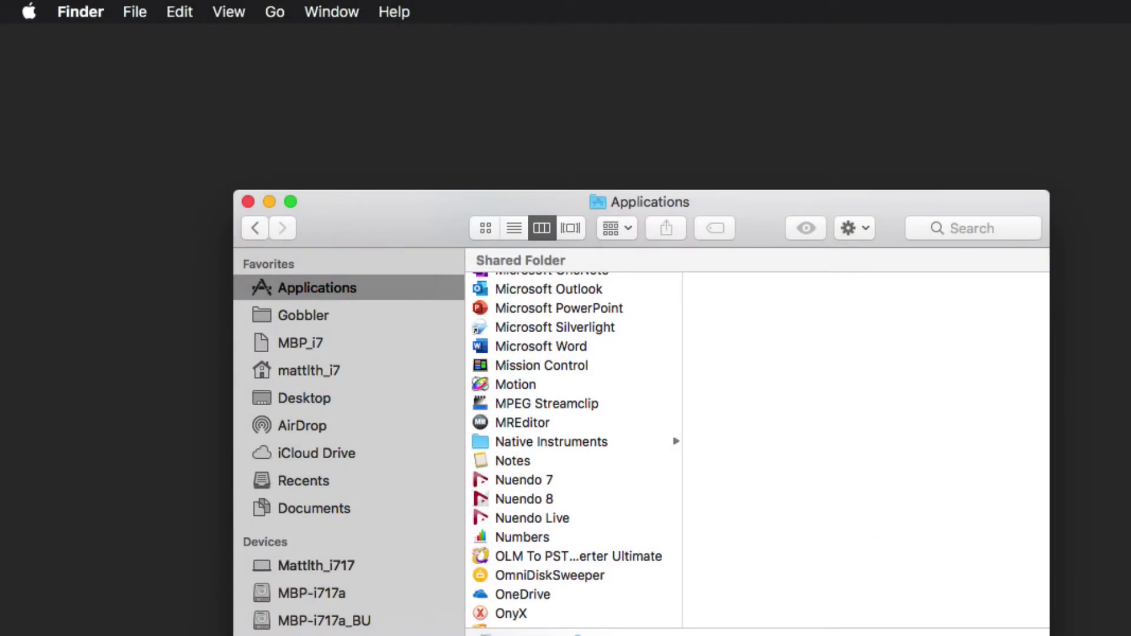
# Launch MREditor from Applications, opening the MR816CSX mixer on the Initial Data scene
pyautogui.doubleClick(524, 420)
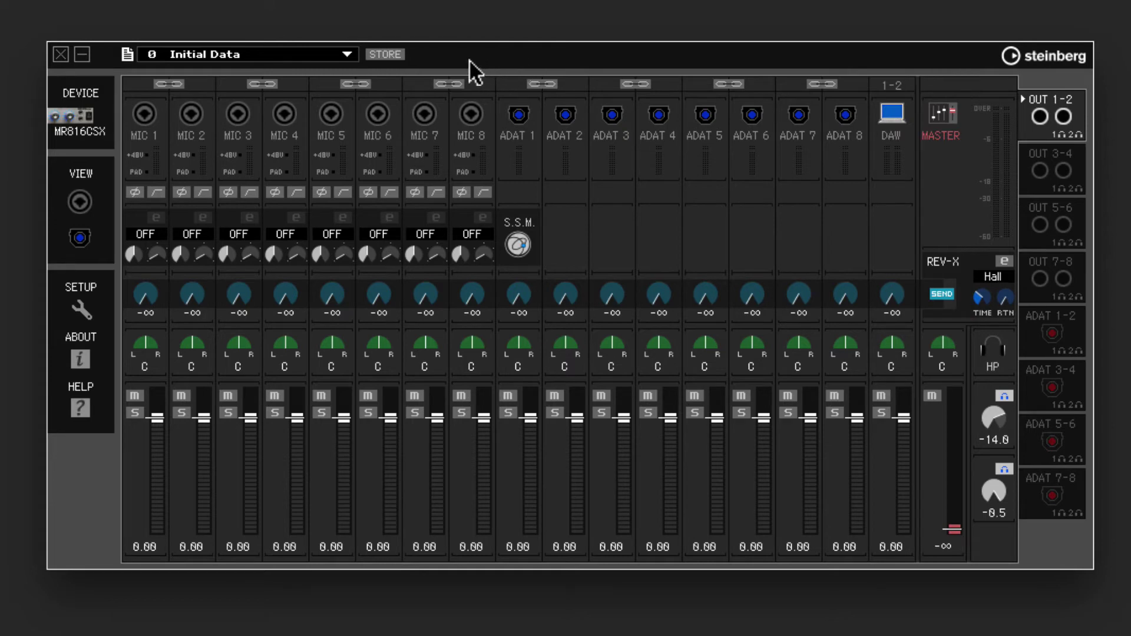
pyautogui.click(348, 53)
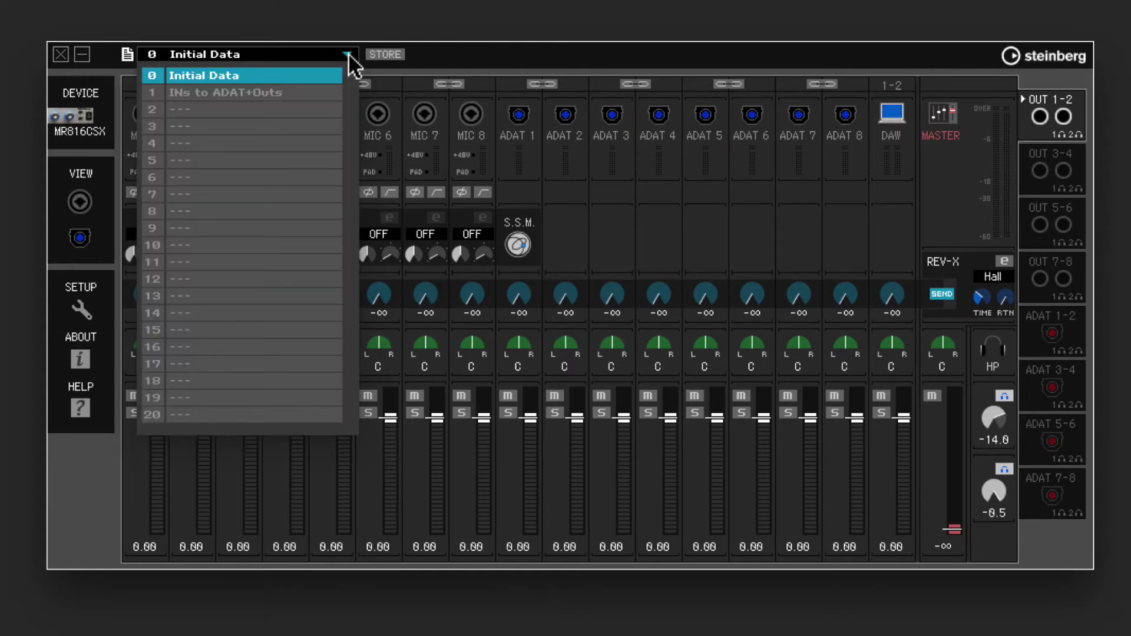
pyautogui.click(261, 77)
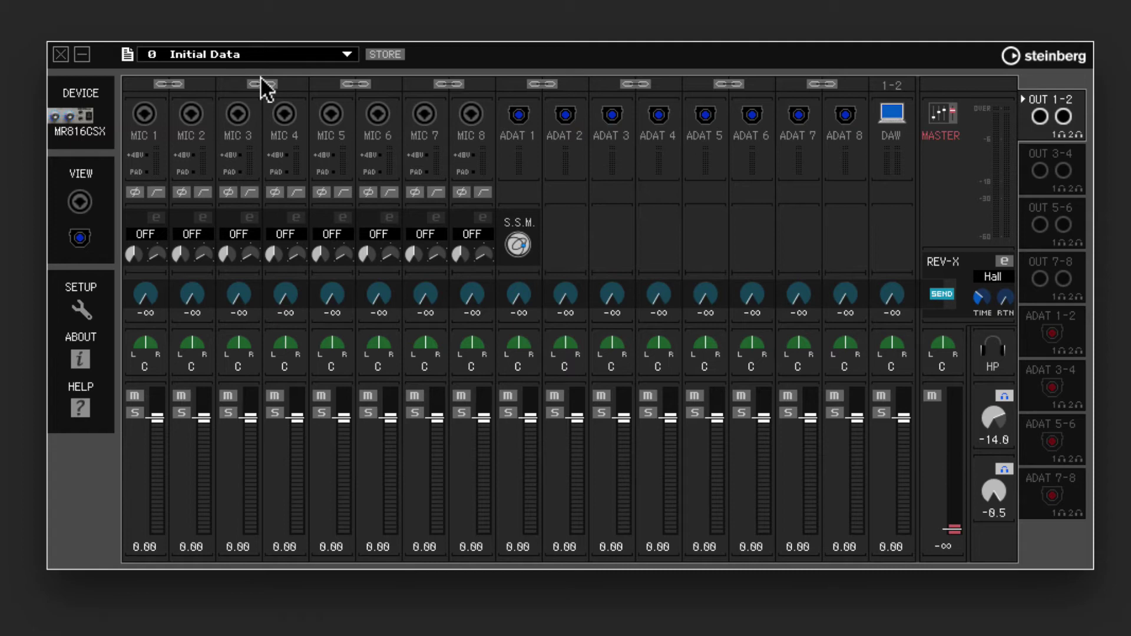
# Open SETUP and keep Digital I/O / External FX set to ADAT
pyautogui.click(82, 306)
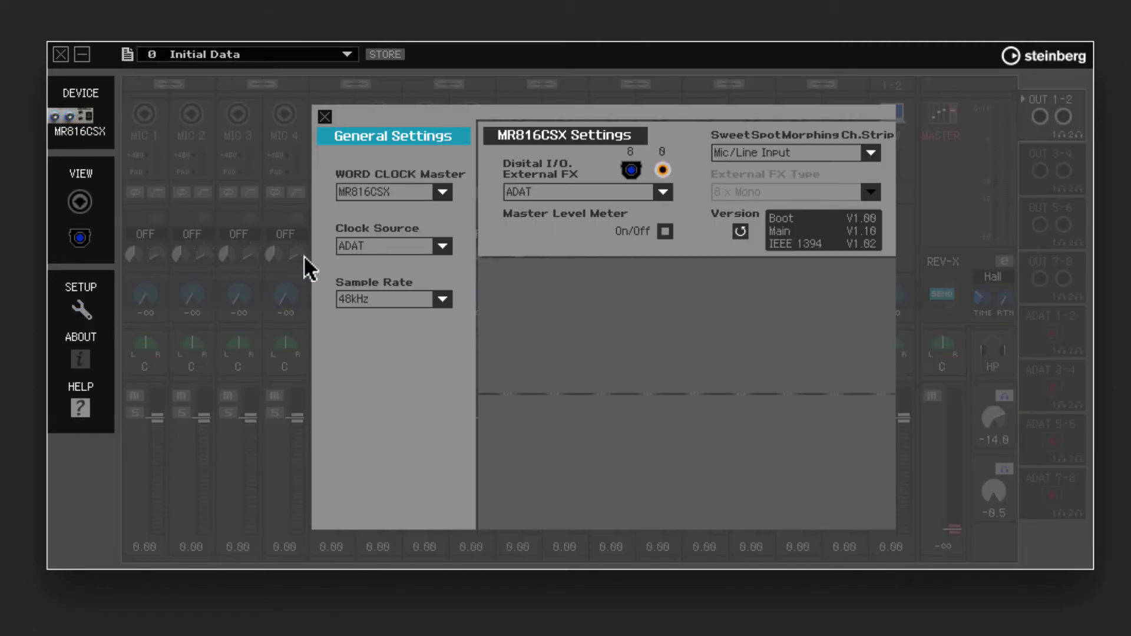
pyautogui.click(537, 194)
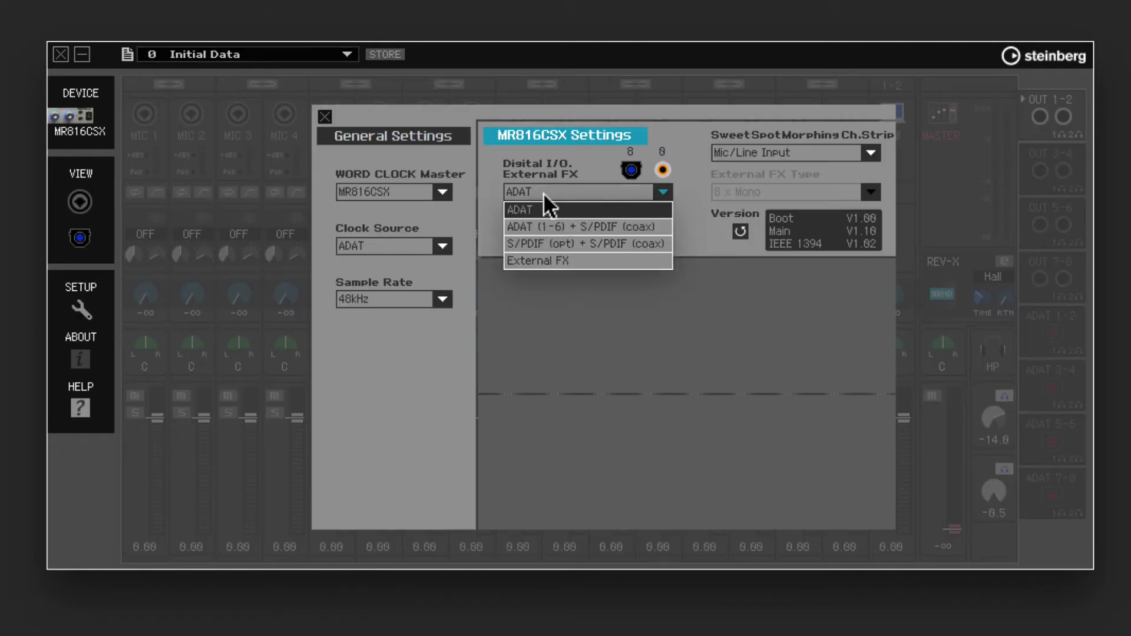
pyautogui.click(542, 210)
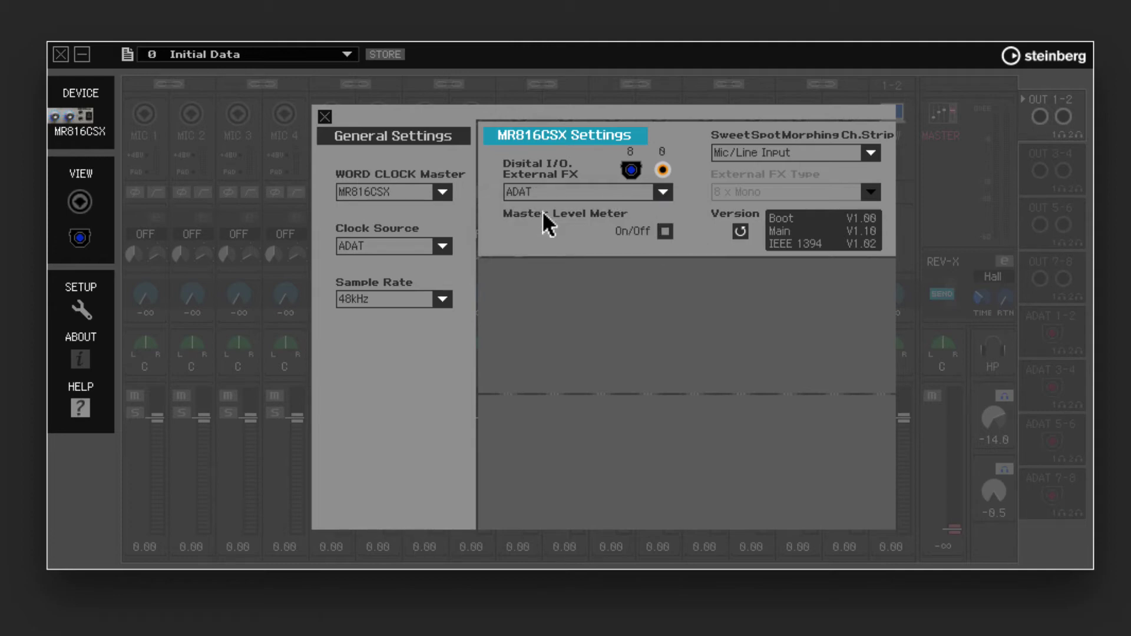
pyautogui.click(442, 246)
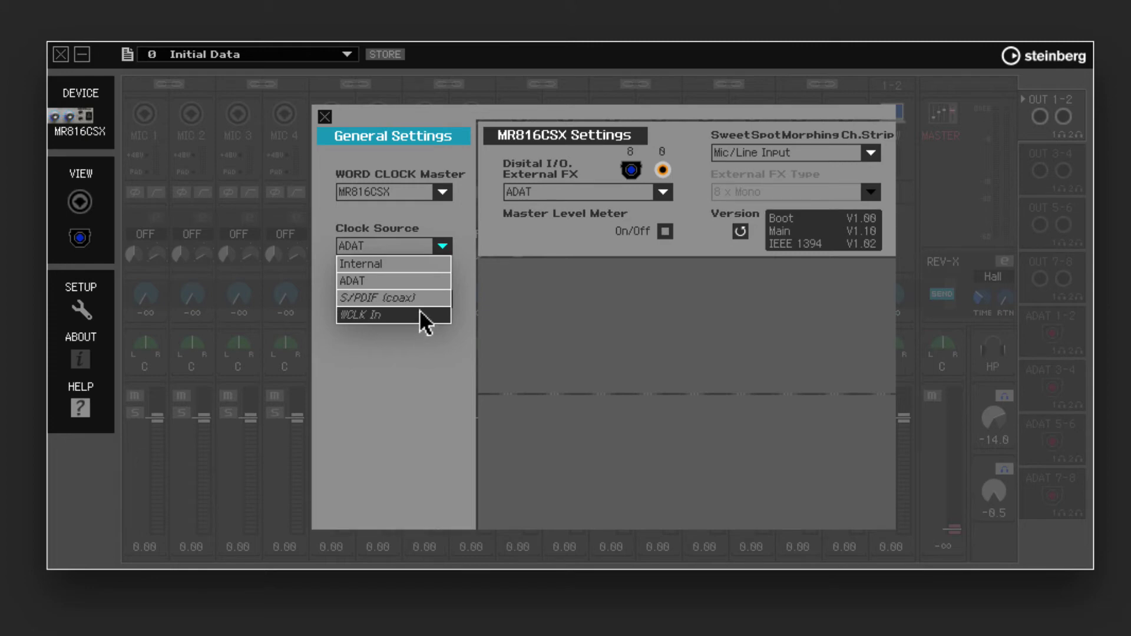
pyautogui.click(417, 281)
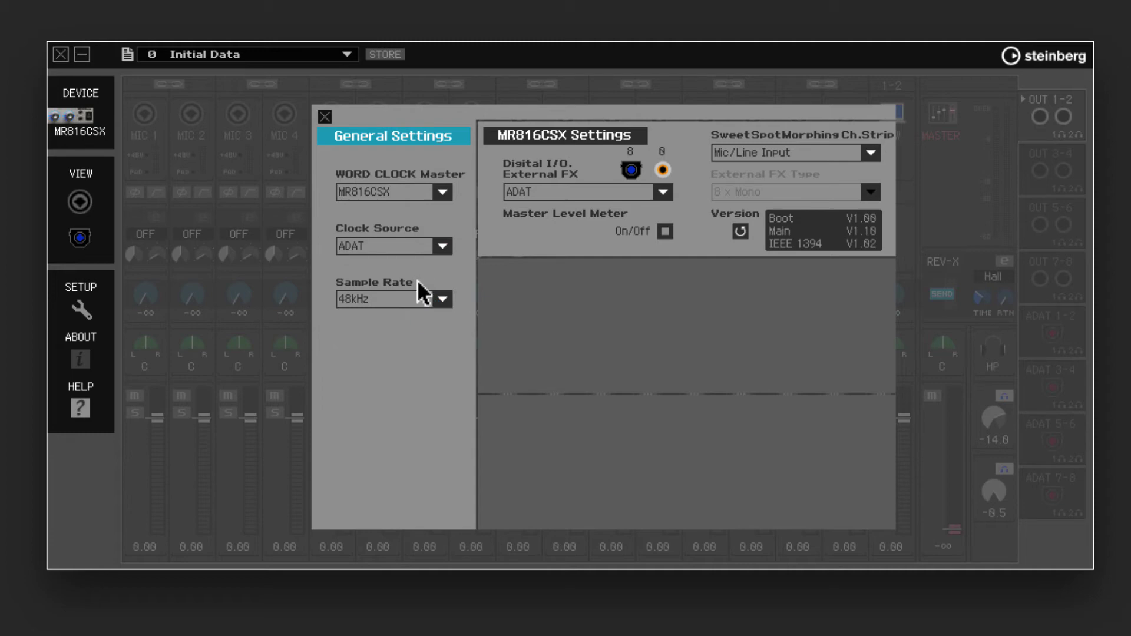
pyautogui.click(443, 298)
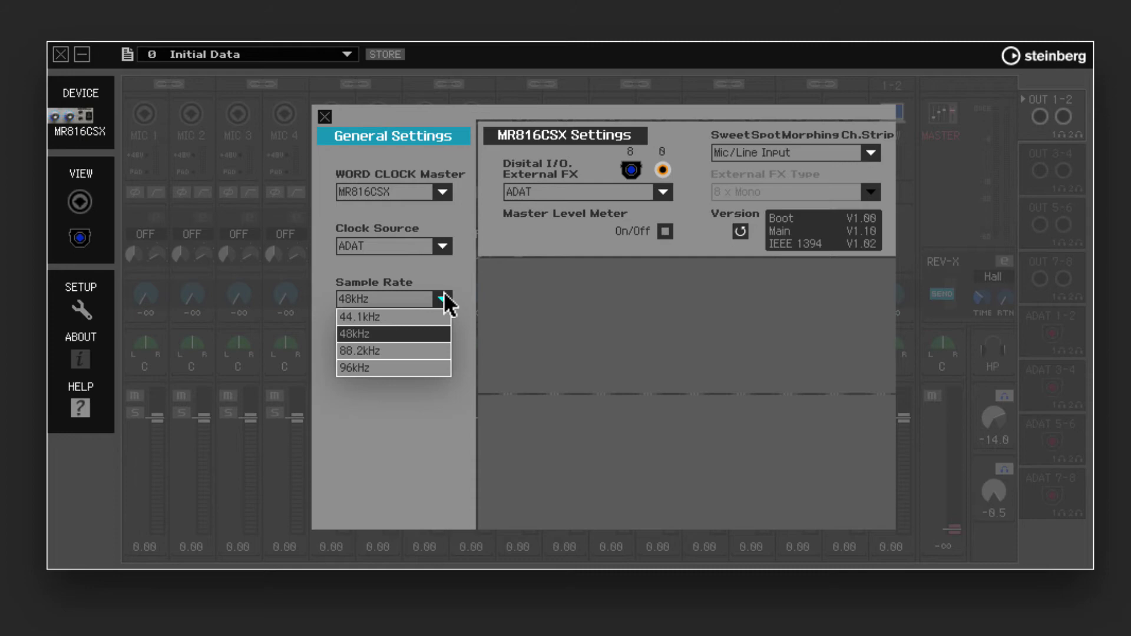
pyautogui.click(398, 332)
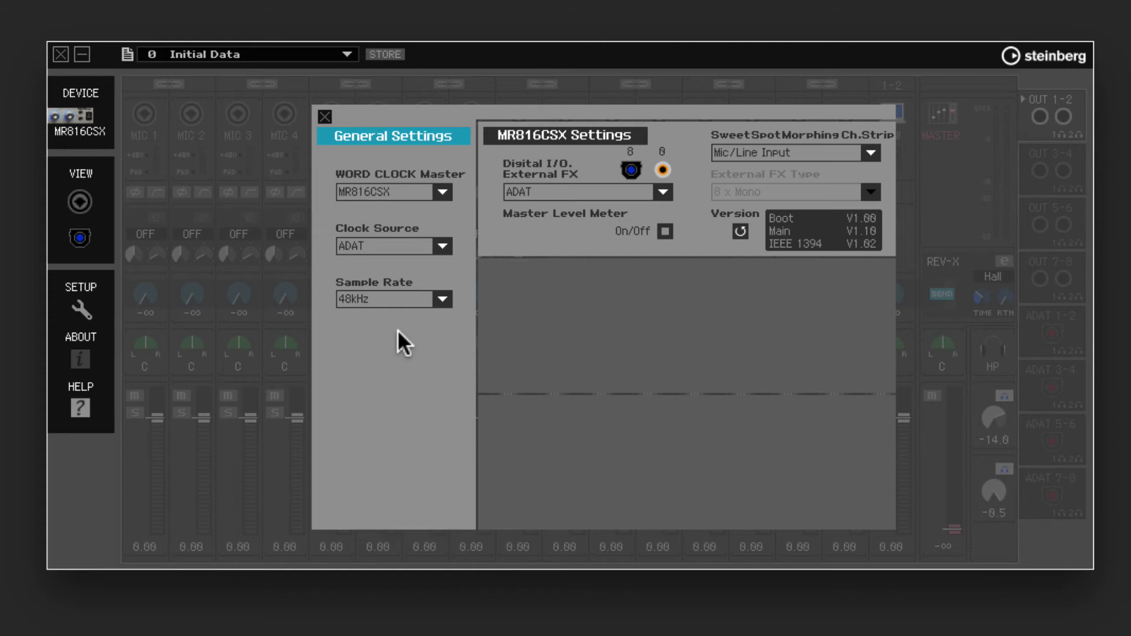
# Close setup, select the ADAT 1-2 mix and pull every channel fader to −∞
pyautogui.click(325, 116)
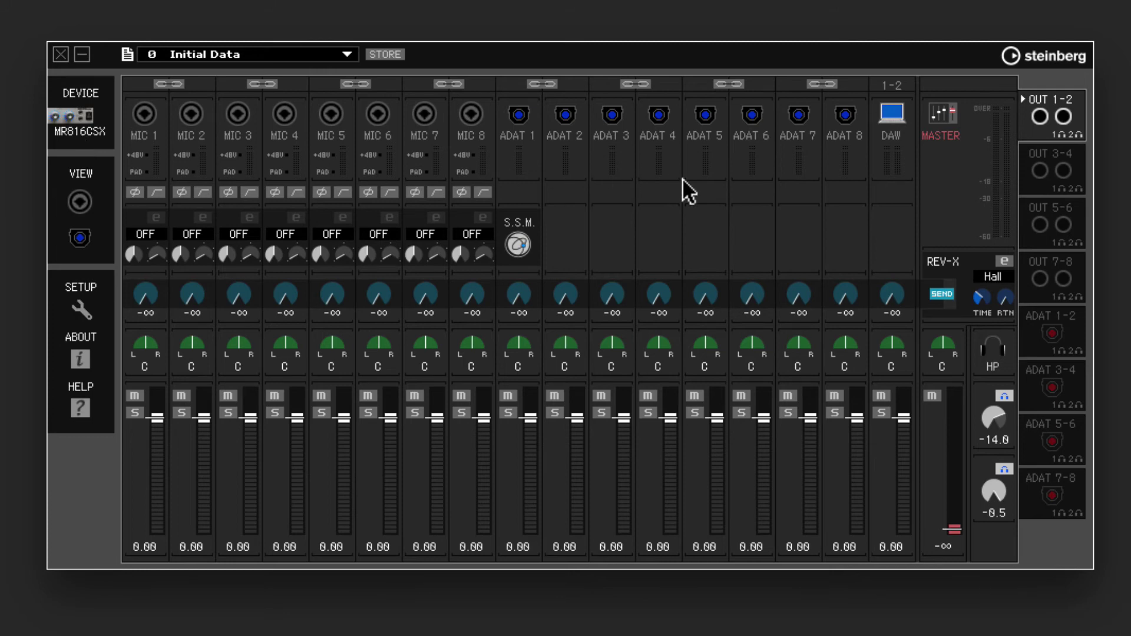
pyautogui.click(1084, 327)
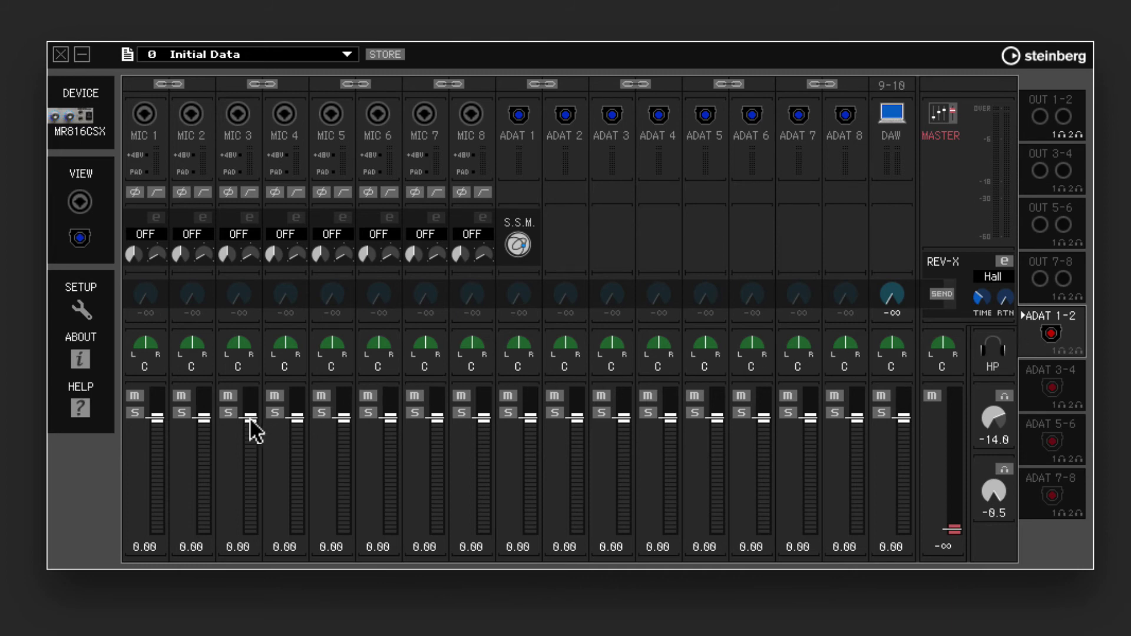
pyautogui.moveTo(249, 416); pyautogui.dragTo(246, 419)
pyautogui.keyDown('ctrl'); pyautogui.click(247, 420); pyautogui.keyUp('ctrl')
pyautogui.moveTo(250, 418); pyautogui.dragTo(262, 613)
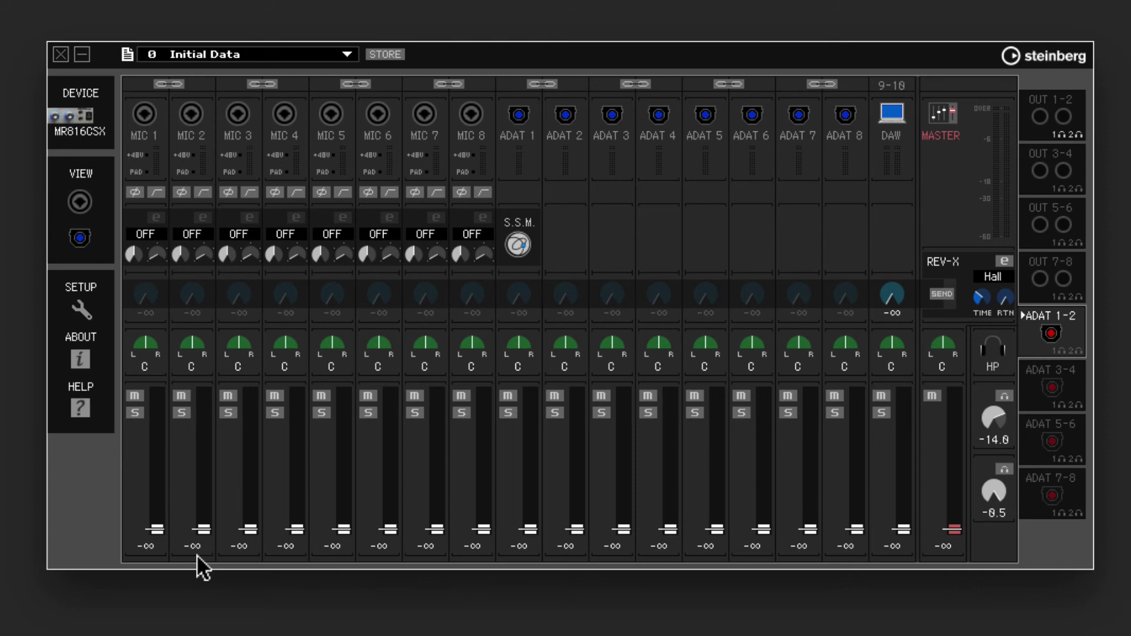
# Set MIC 1 and MIC 2 to 0.00 and pan them L16 and R16
pyautogui.moveTo(157, 530); pyautogui.dragTo(158, 463)
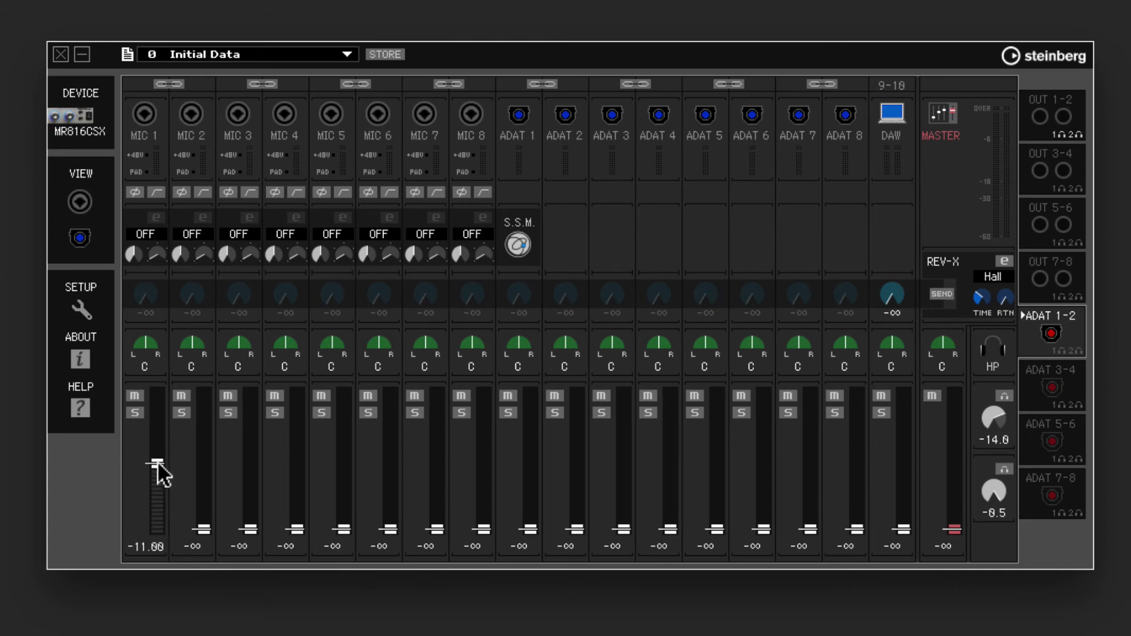
pyautogui.keyDown('ctrl'); pyautogui.click(157, 463); pyautogui.keyUp('ctrl')
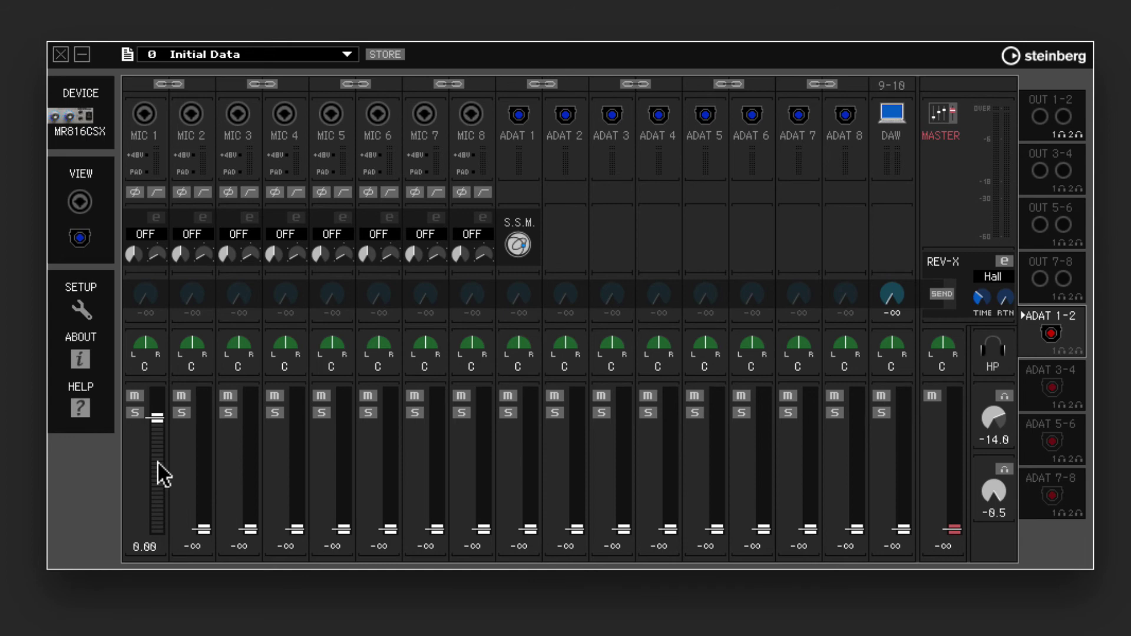
pyautogui.keyDown('ctrl'); pyautogui.click(203, 529); pyautogui.keyUp('ctrl')
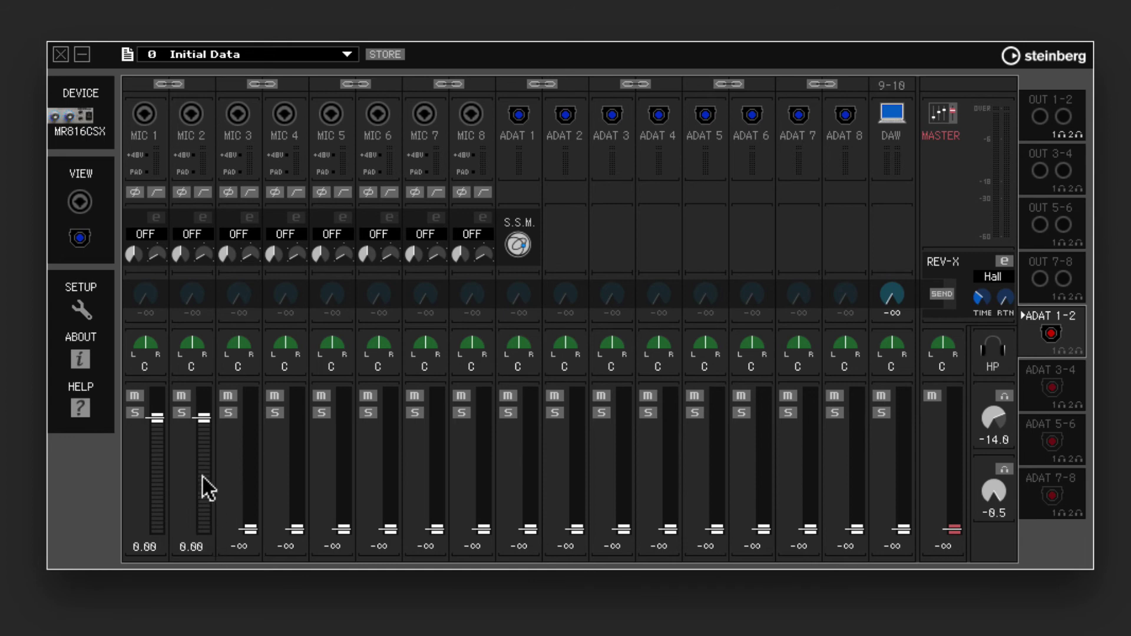
pyautogui.moveTo(146, 357); pyautogui.dragTo(107, 373)
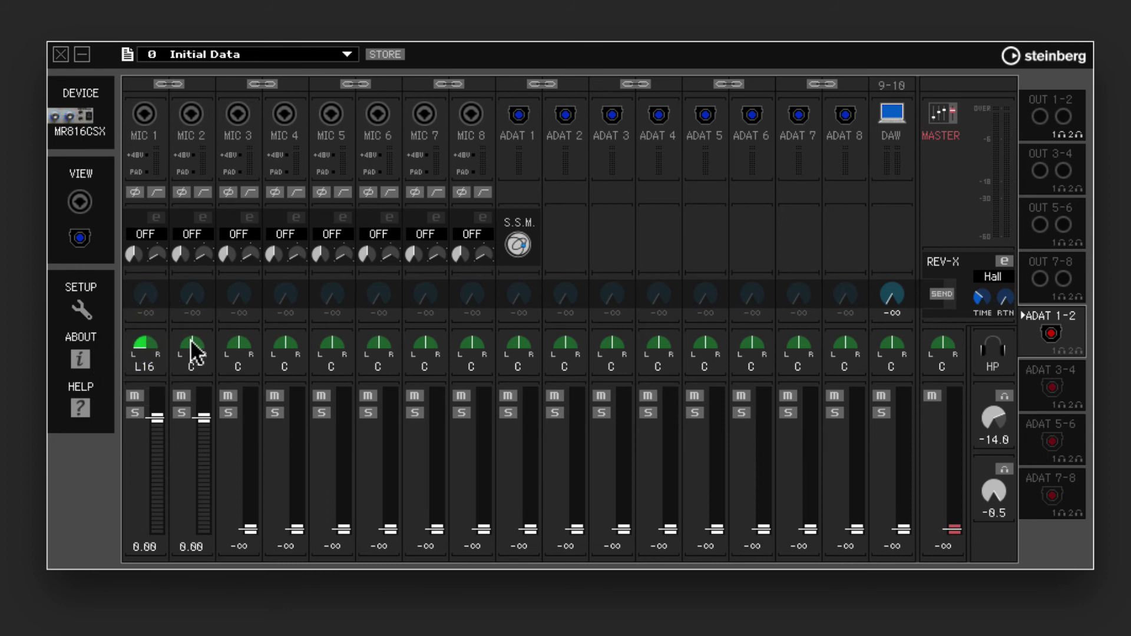
pyautogui.moveTo(190, 353); pyautogui.dragTo(227, 419)
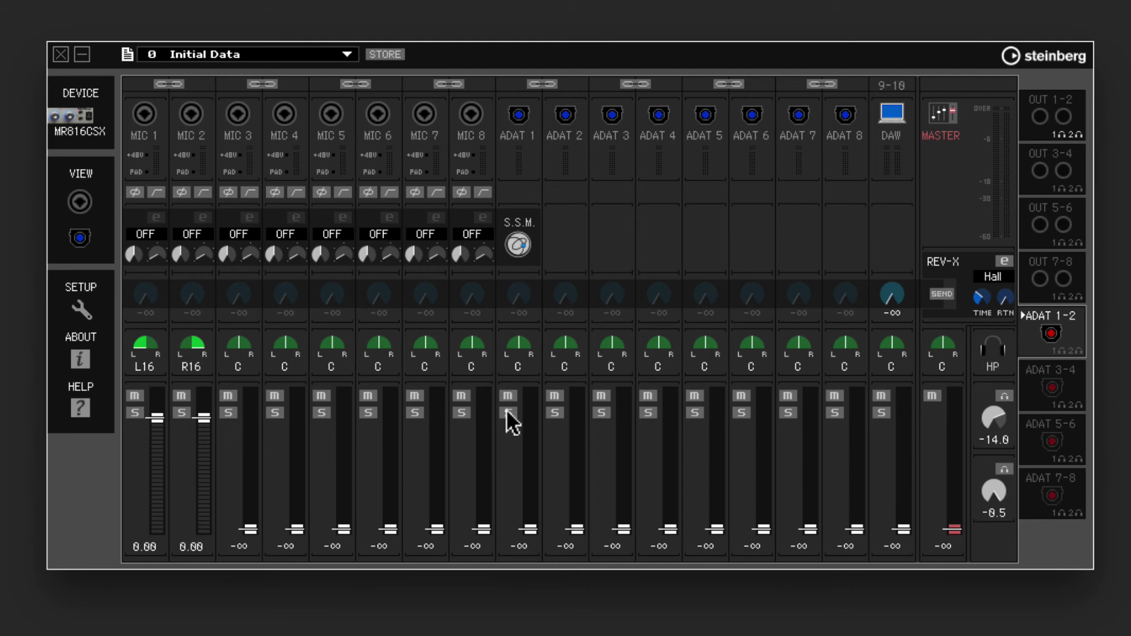
# In the ADAT 3-4 mix, silence all channels, then set MIC 3/MIC 4 to 0.00, panned L16/R16
pyautogui.click(1040, 376)
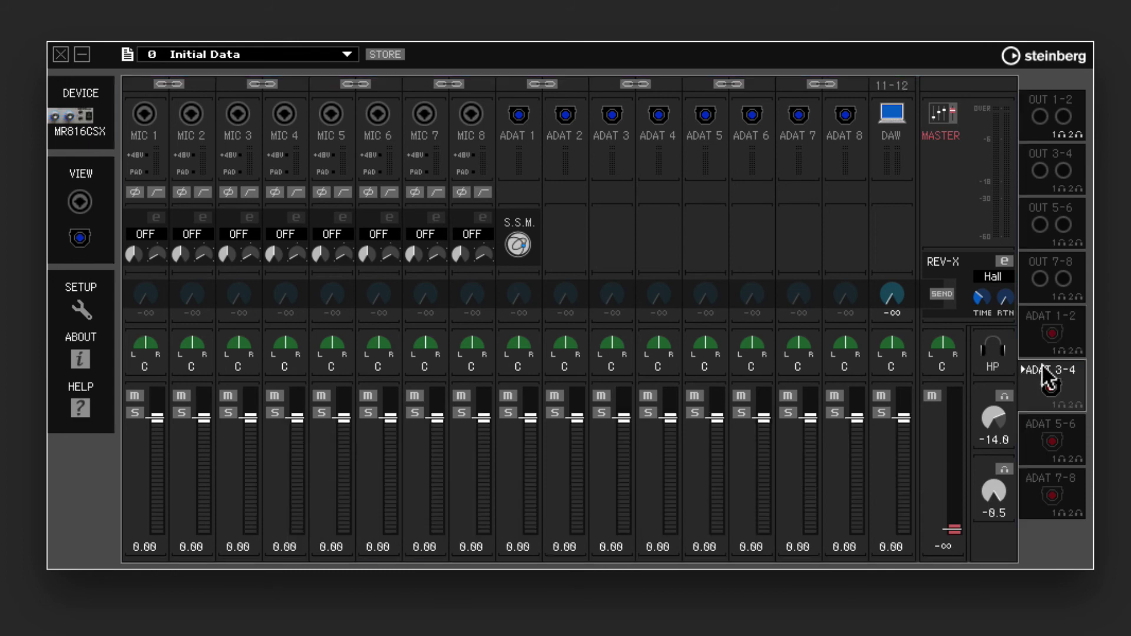
pyautogui.moveTo(297, 417); pyautogui.dragTo(306, 598)
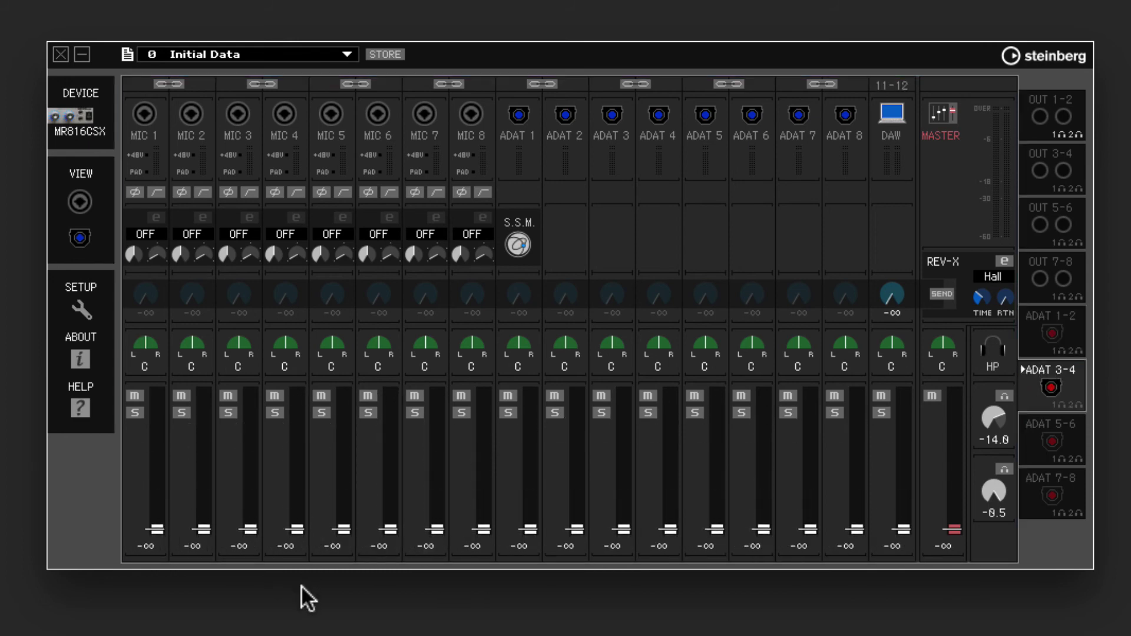
pyautogui.keyDown('ctrl'); pyautogui.click(249, 529); pyautogui.keyUp('ctrl')
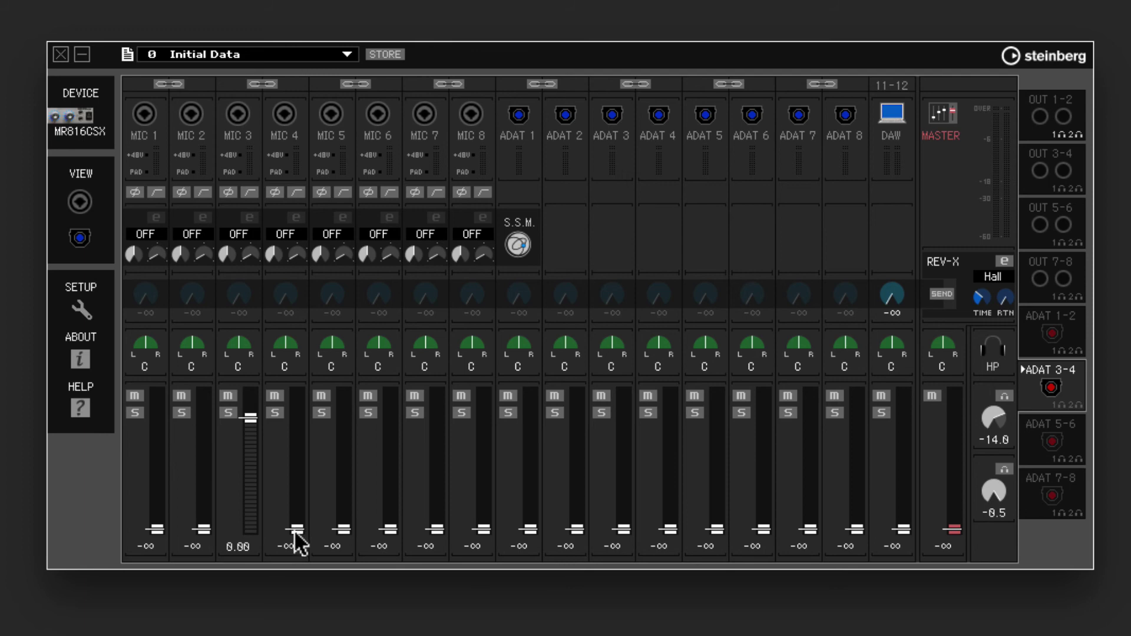
pyautogui.keyDown('ctrl'); pyautogui.click(295, 530); pyautogui.keyUp('ctrl')
pyautogui.moveTo(239, 352); pyautogui.dragTo(151, 435)
pyautogui.moveTo(288, 346); pyautogui.dragTo(381, 490)
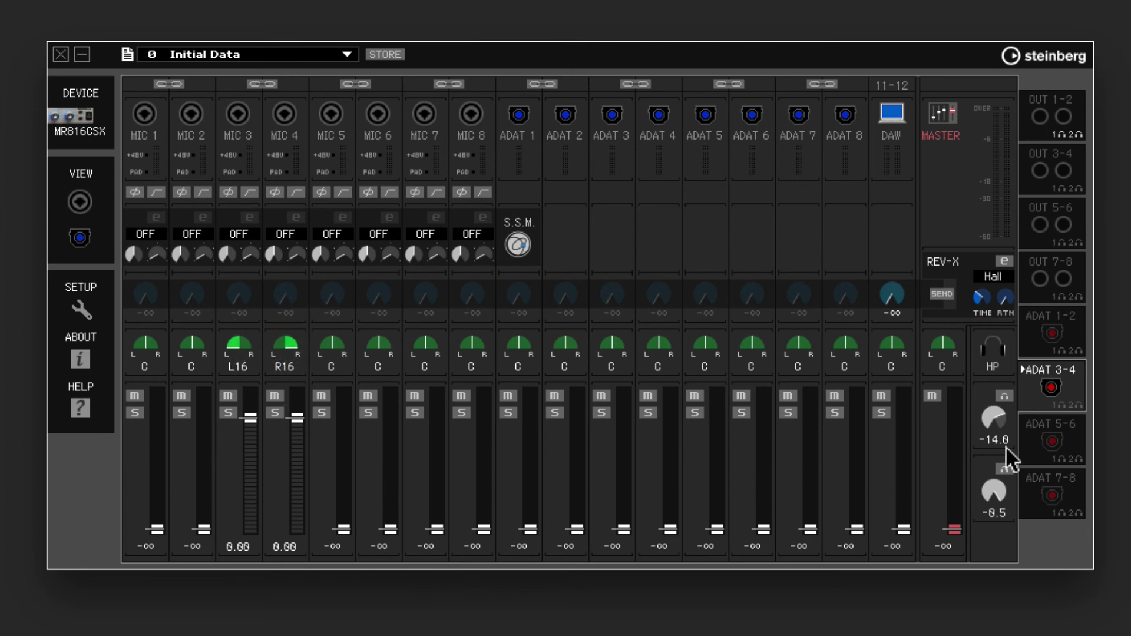
# In the ADAT 5-6 mix, silence all channels, then set MIC 5/MIC 6 to 0.00, panned L16/R16
pyautogui.click(1083, 447)
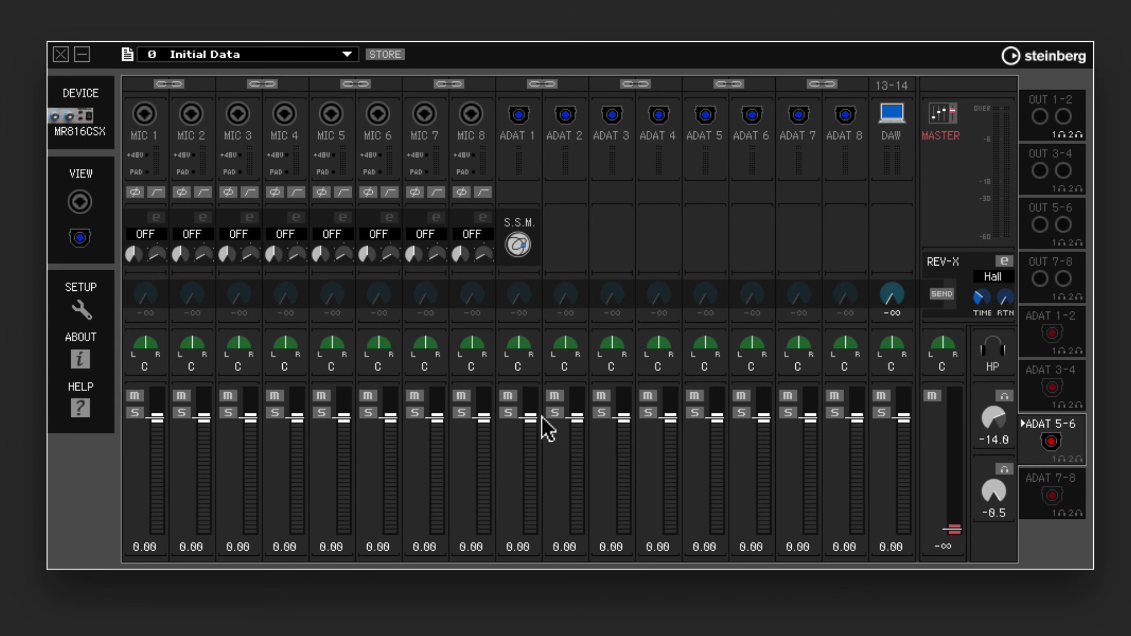
pyautogui.moveTo(440, 420); pyautogui.dragTo(443, 613)
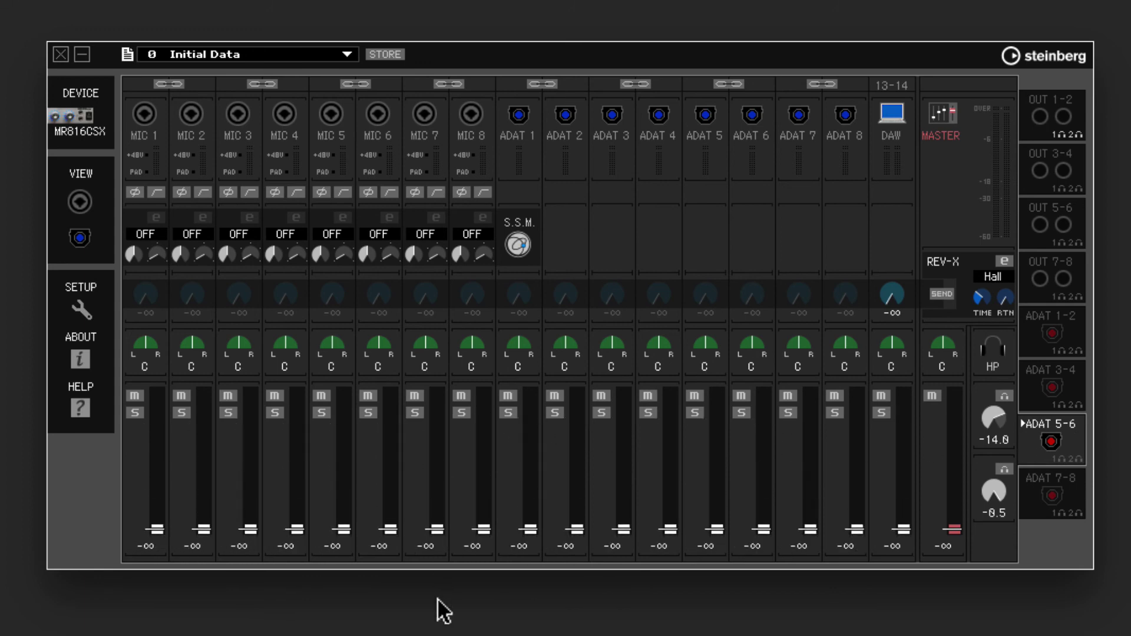
pyautogui.keyDown('ctrl'); pyautogui.click(343, 530); pyautogui.keyUp('ctrl')
pyautogui.keyDown('ctrl'); pyautogui.click(389, 530); pyautogui.keyUp('ctrl')
pyautogui.moveTo(339, 357); pyautogui.dragTo(202, 398)
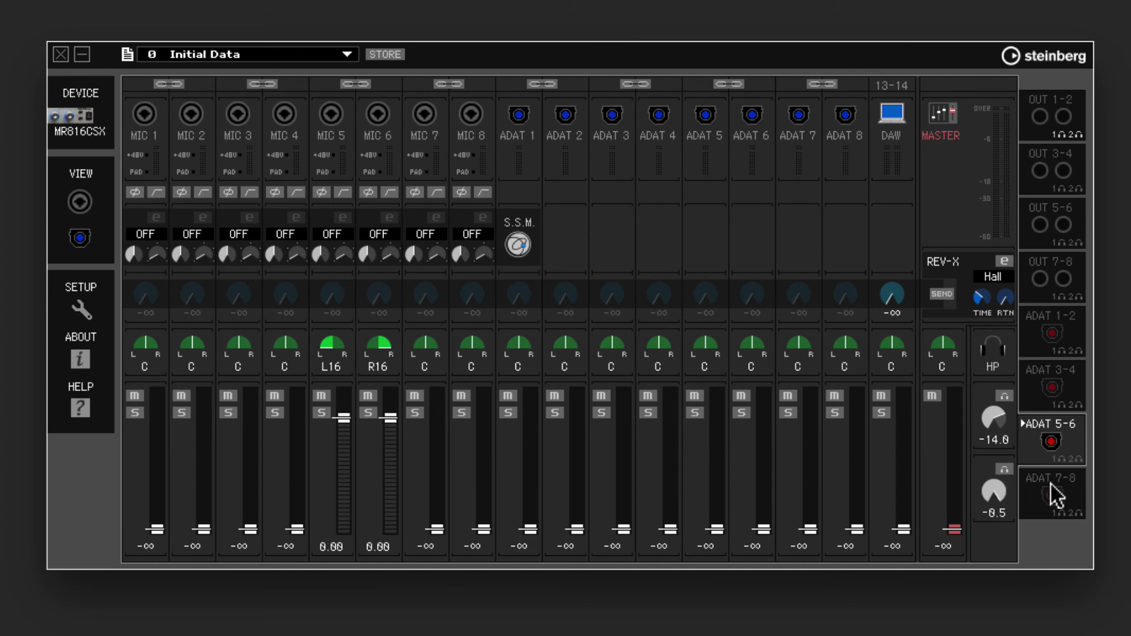
# On ADAT 7-8, drop all faders to −∞, then set MIC 7/MIC 8 to 0.00, panned L16/R16
pyautogui.click(1073, 494)
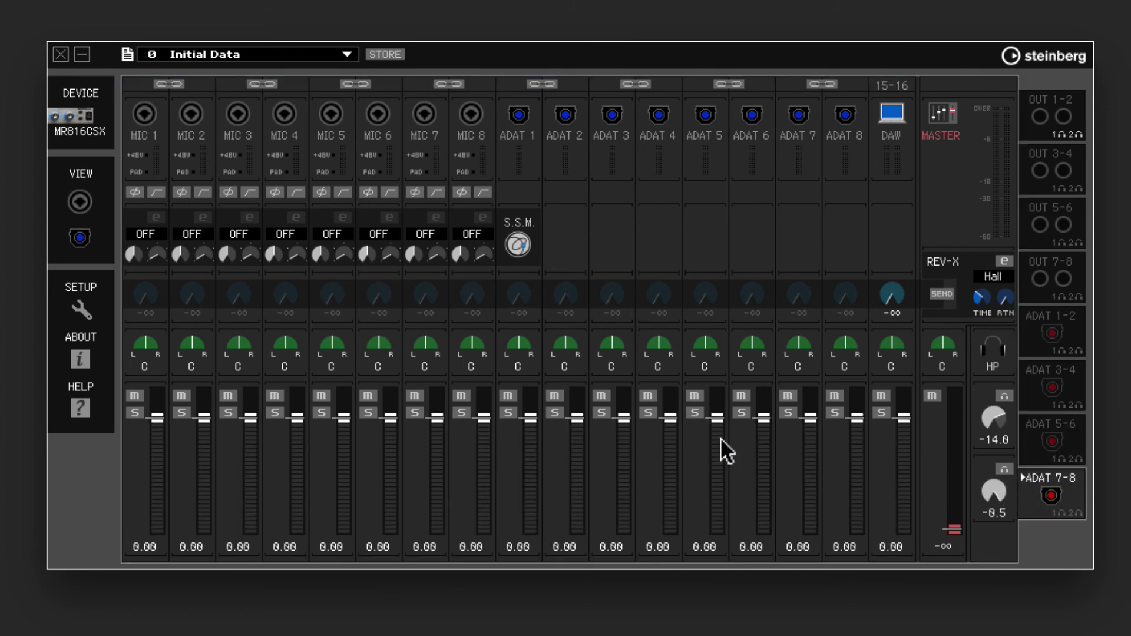
pyautogui.moveTo(488, 419); pyautogui.dragTo(479, 549)
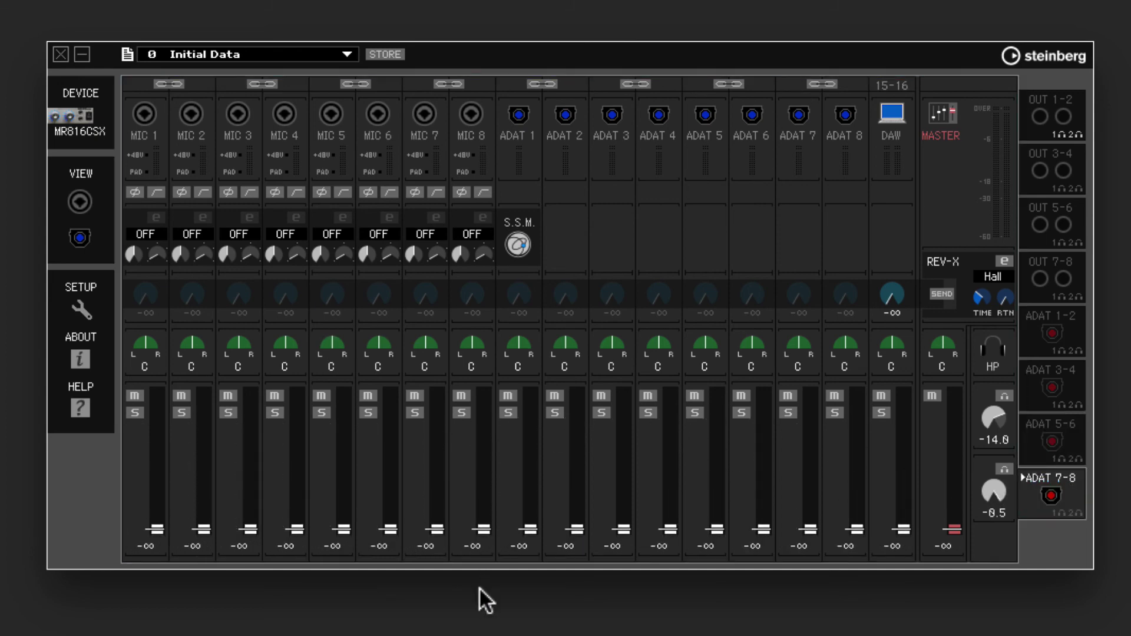
pyautogui.keyDown('ctrl'); pyautogui.click(436, 533); pyautogui.keyUp('ctrl')
pyautogui.keyDown('ctrl'); pyautogui.click(487, 530); pyautogui.keyUp('ctrl')
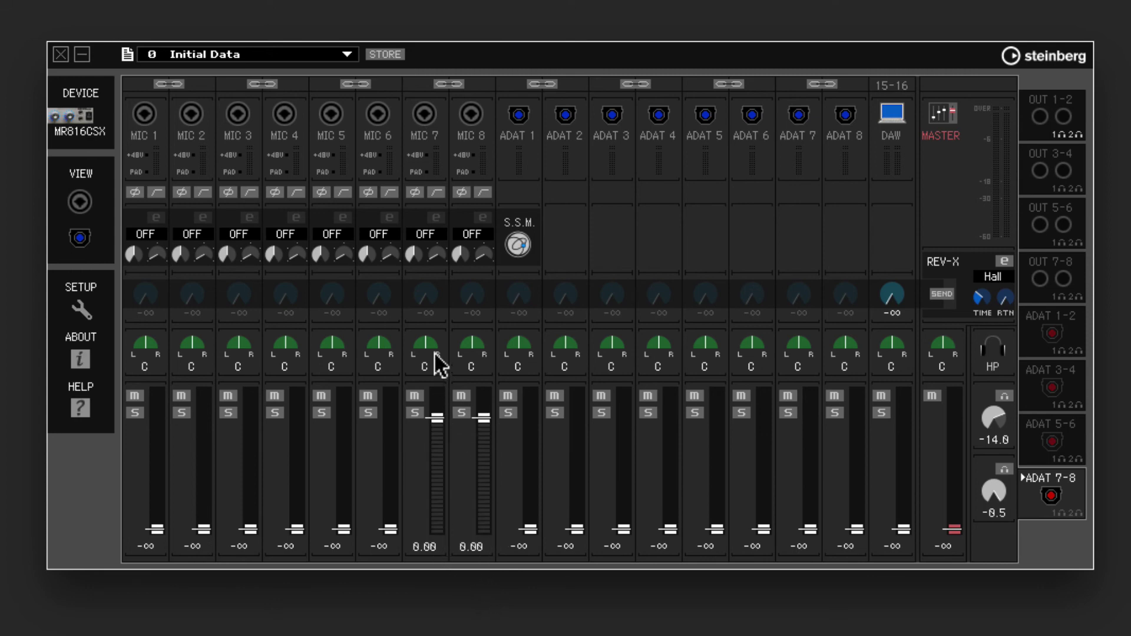
pyautogui.moveTo(430, 348); pyautogui.dragTo(434, 386)
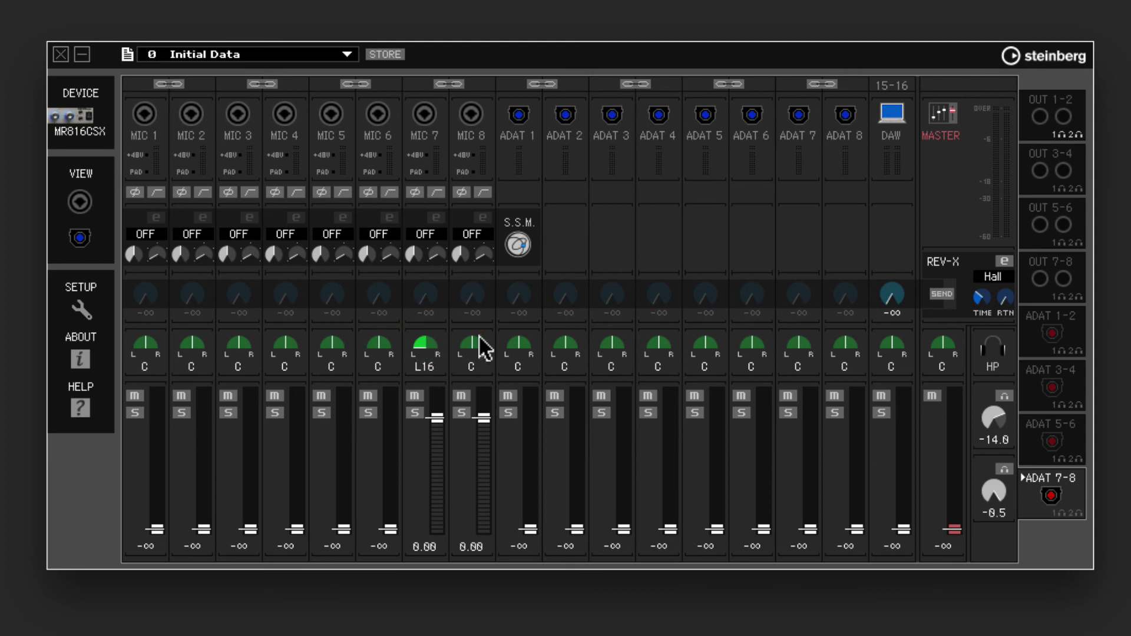
pyautogui.moveTo(475, 352); pyautogui.dragTo(609, 489)
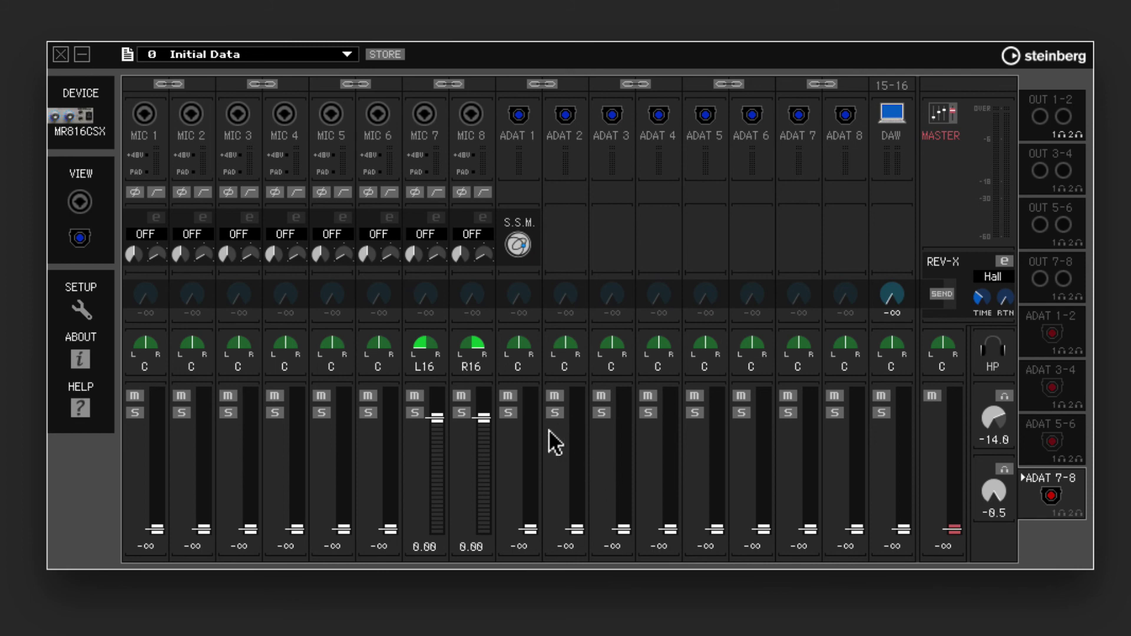
pyautogui.click(156, 235)
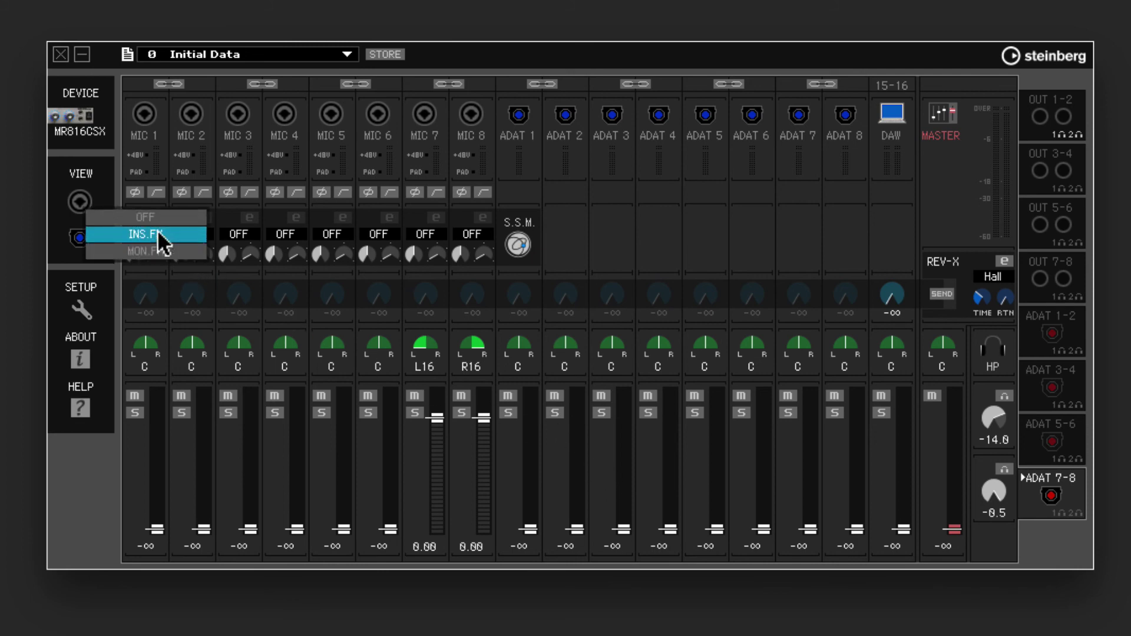
pyautogui.click(168, 234)
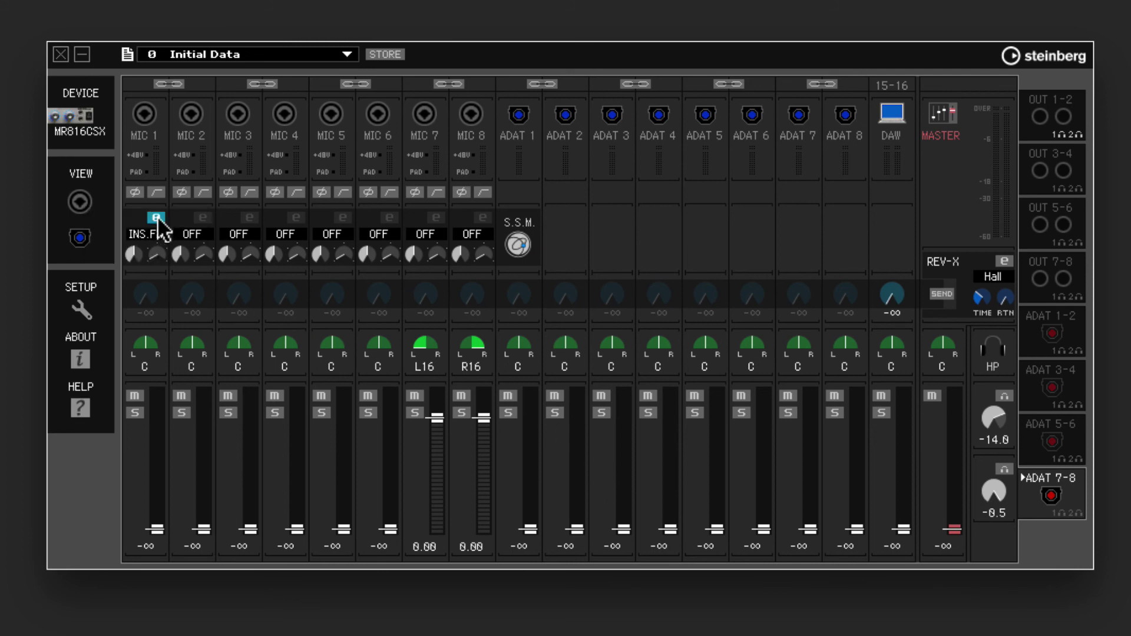
pyautogui.click(156, 218)
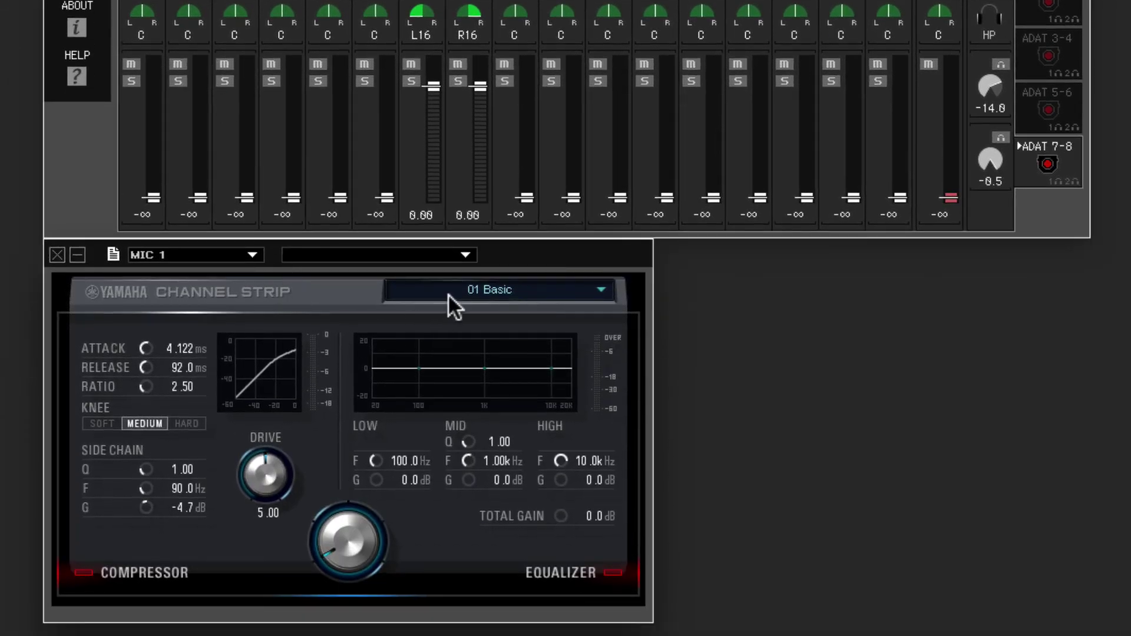
pyautogui.click(494, 287)
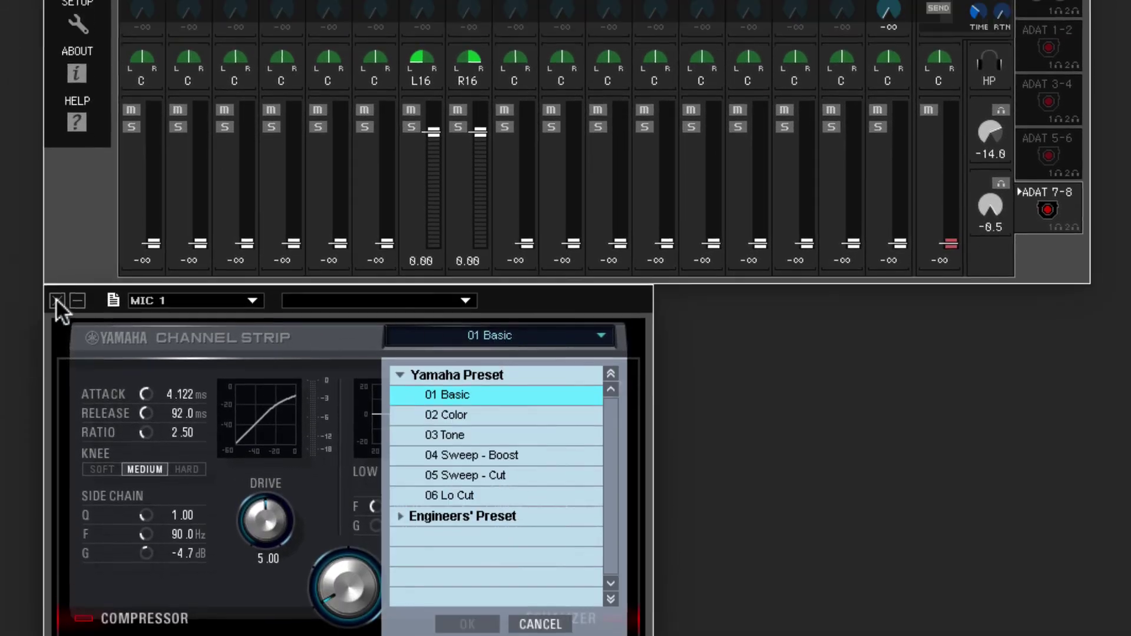
pyautogui.click(57, 254)
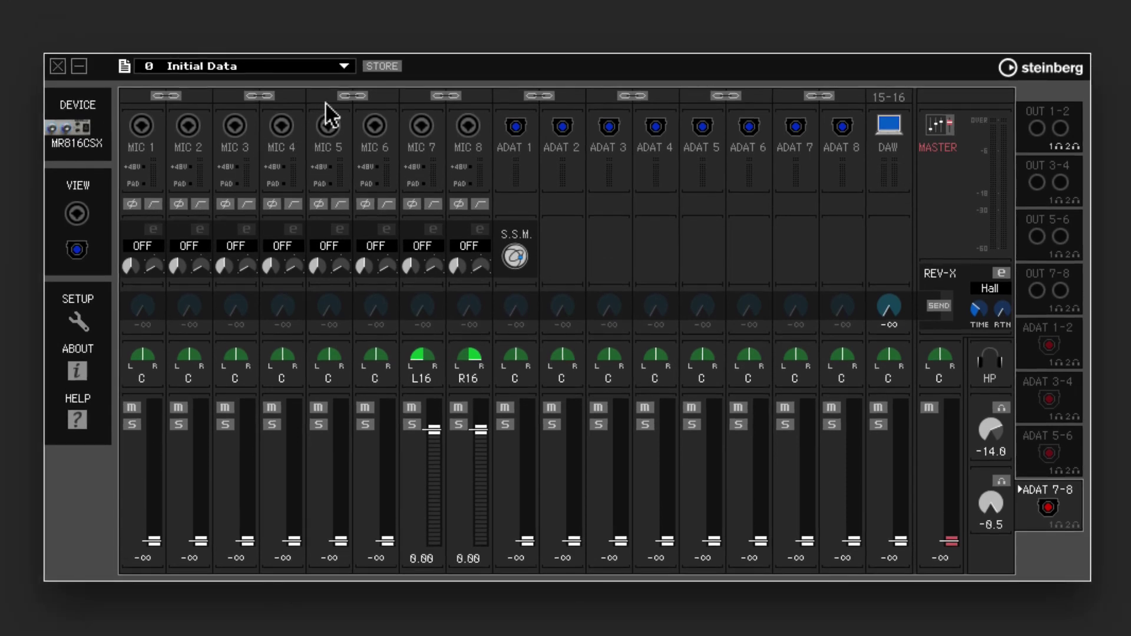
# Store the current mix in scene slot 2 under the name ADAT 8X8
pyautogui.click(382, 66)
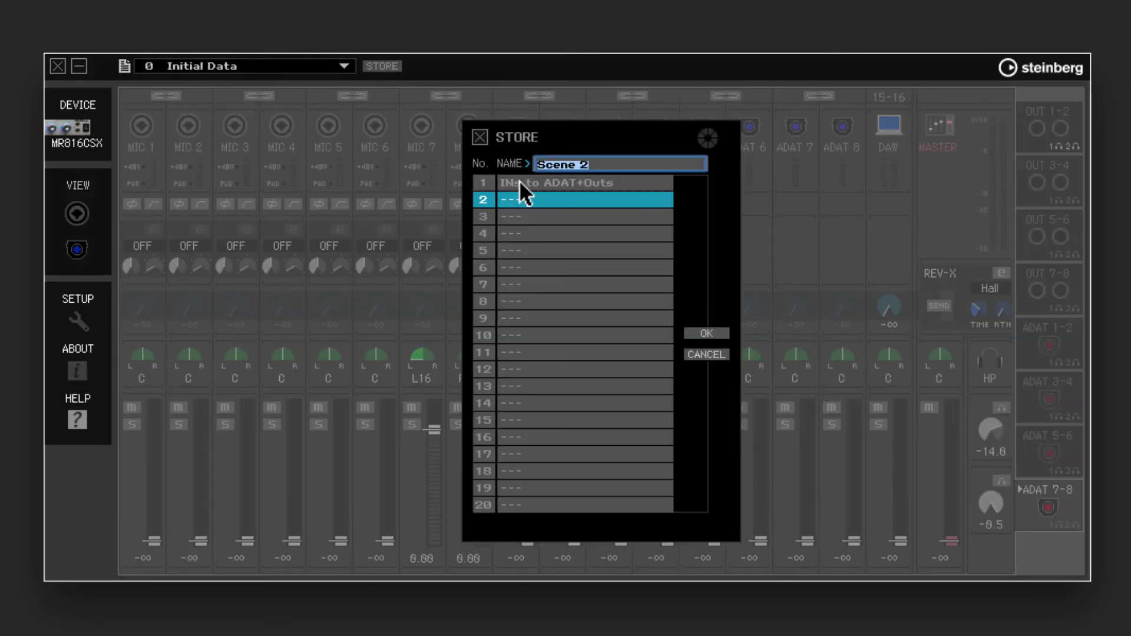
pyautogui.write('ADAT 8X8')
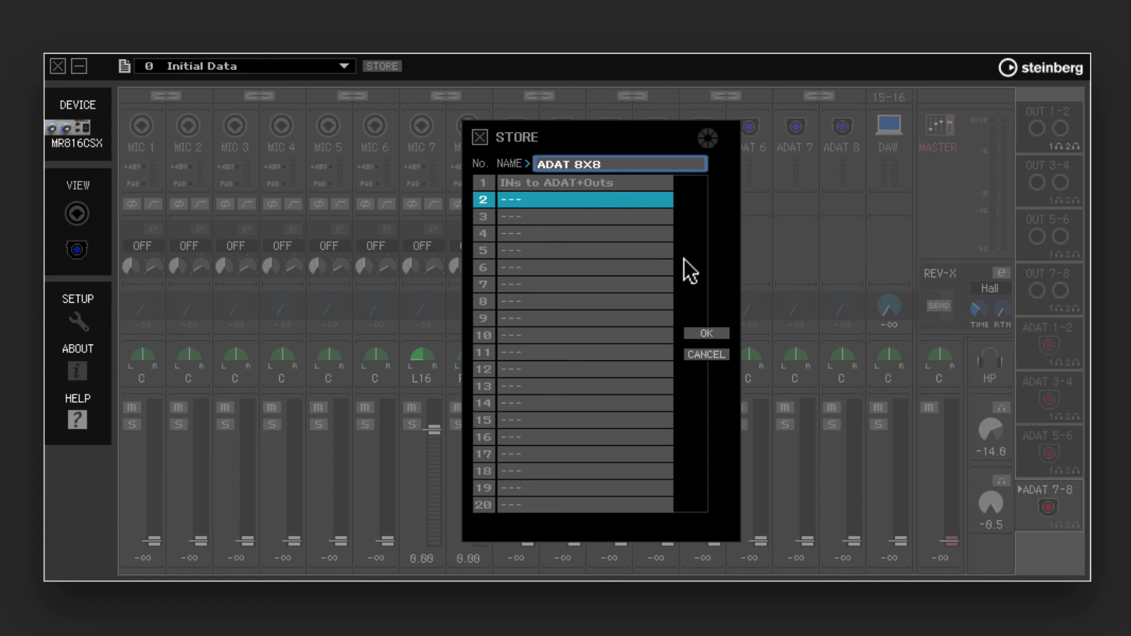
pyautogui.click(715, 334)
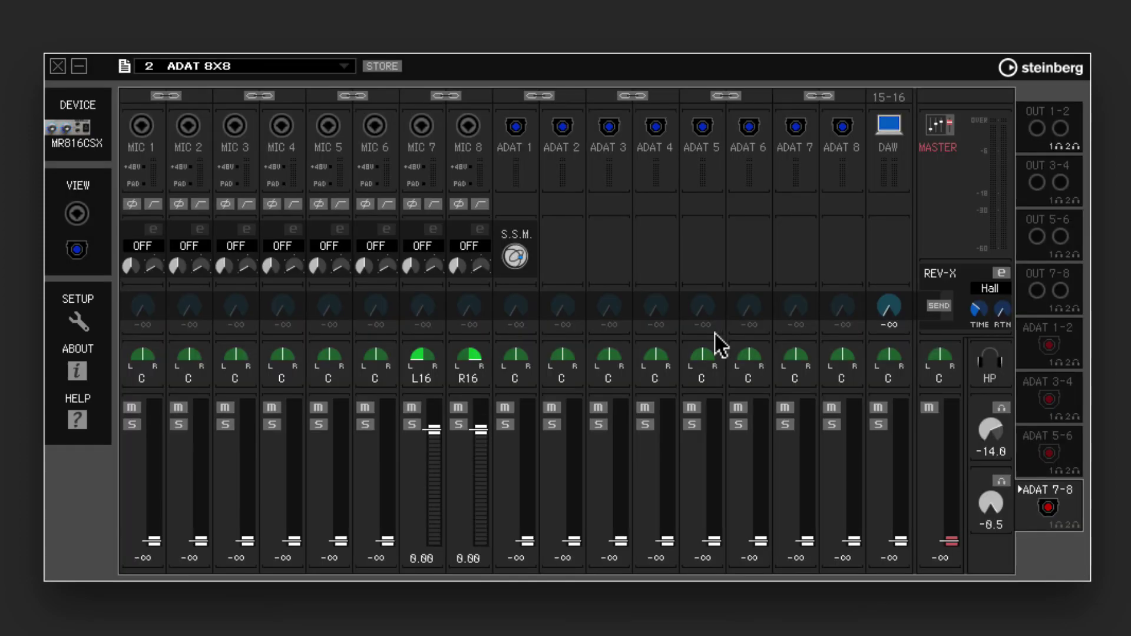